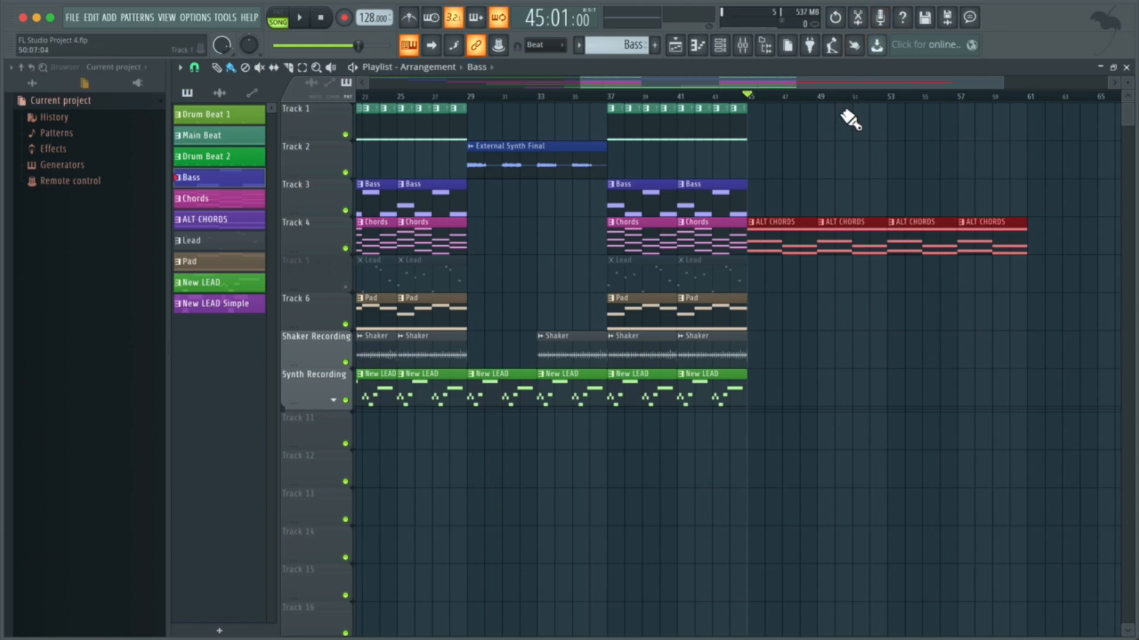
Play back the ALT CHORDS section of the arrangement from bar 45
key(space)
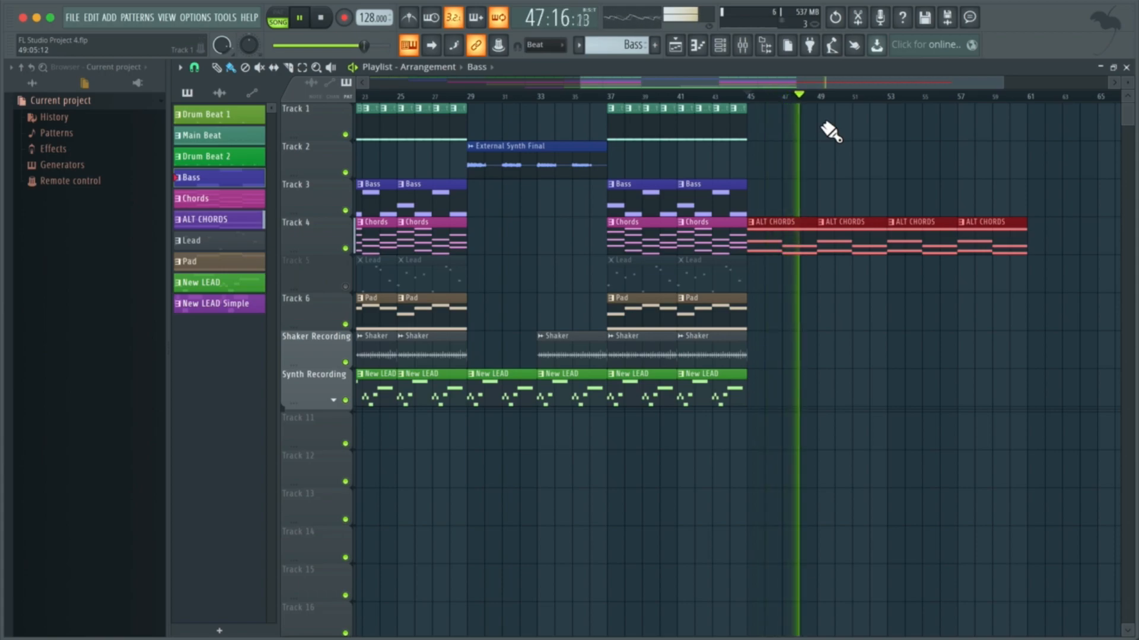
key(space)
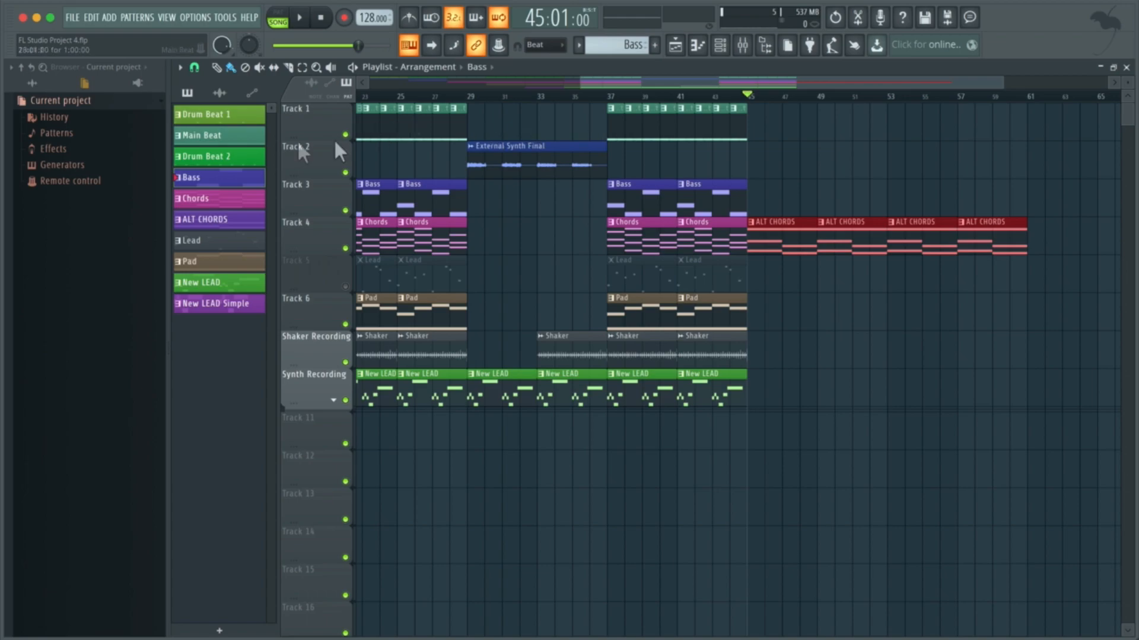
Try the Main Beat pattern on Track 1 across bars 45 to 48, play it with the ALT CHORDS, and undo it
click(222, 136)
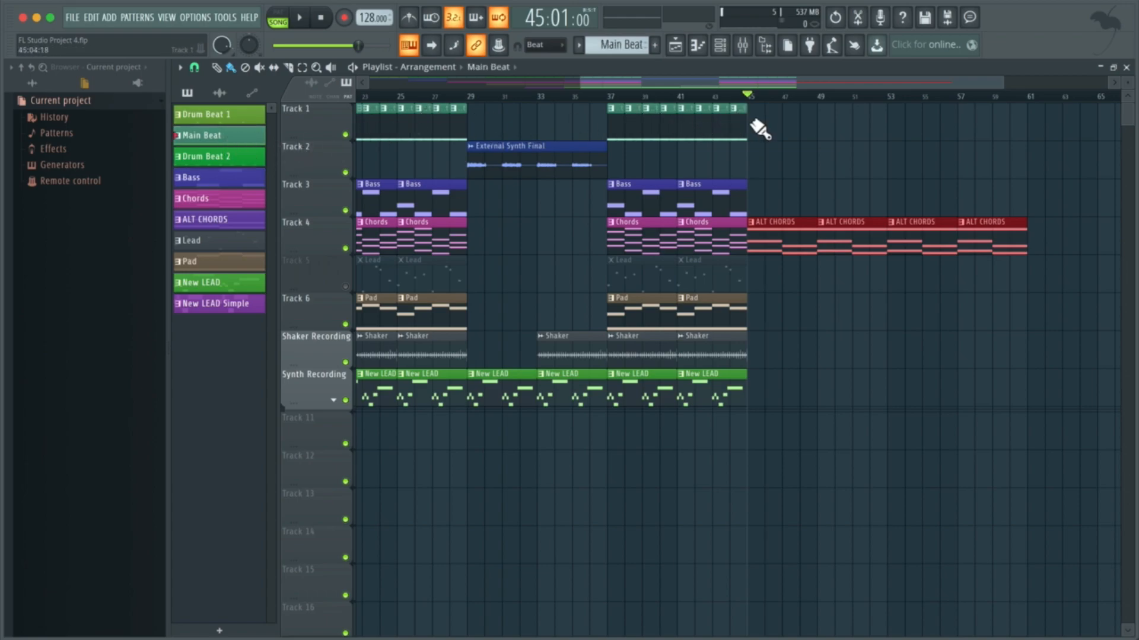
drag(752, 124, 802, 127)
key(space)
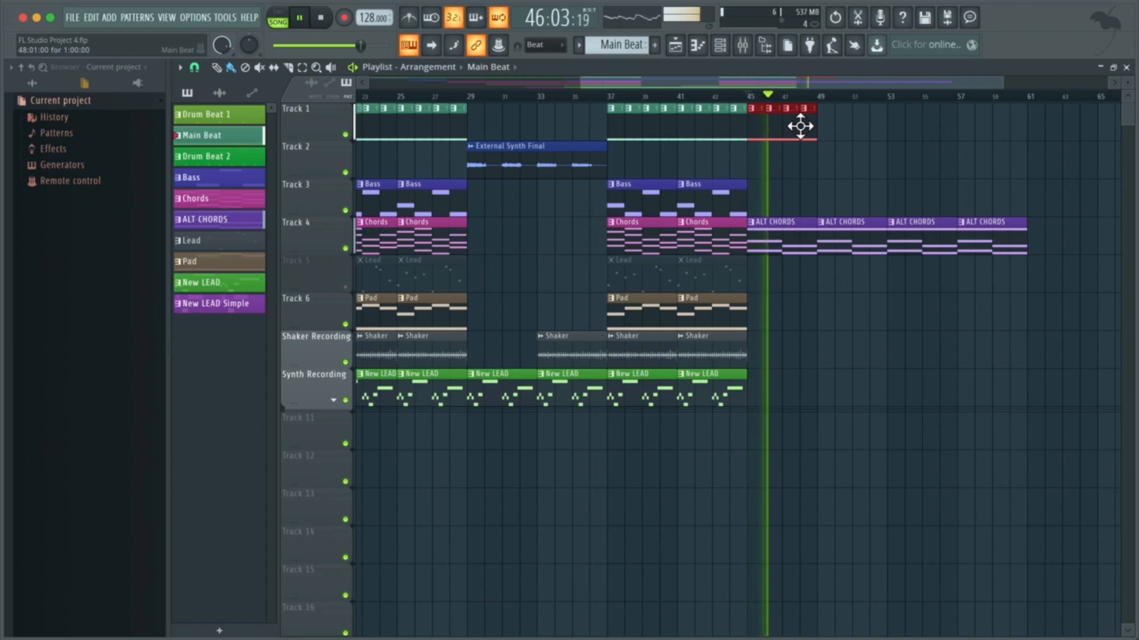
key(space)
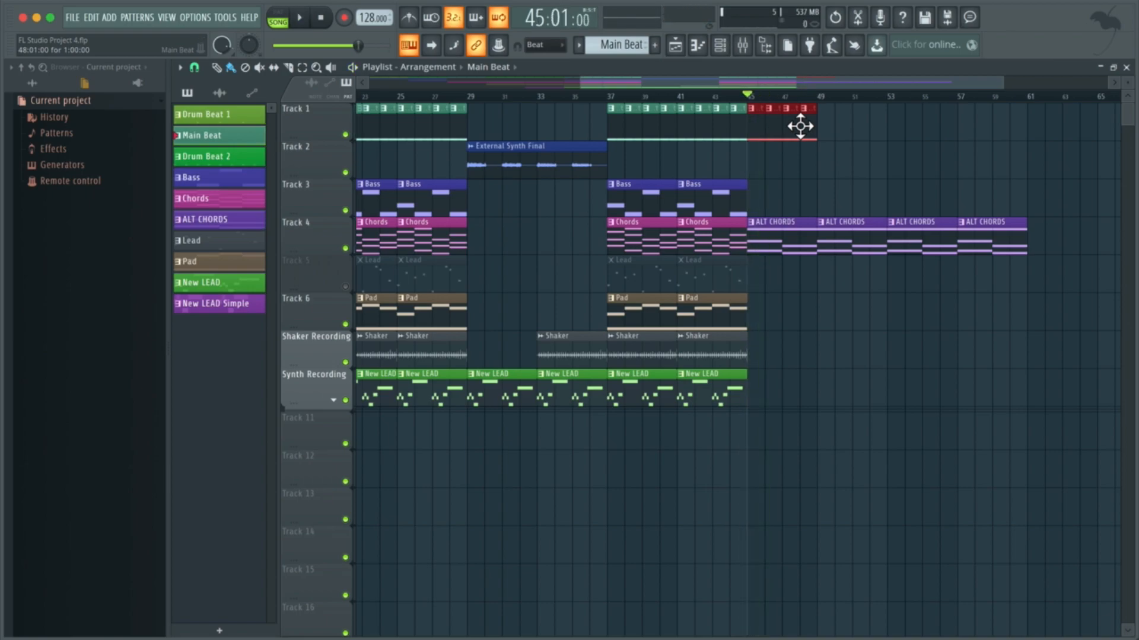
key(ctrl+z)
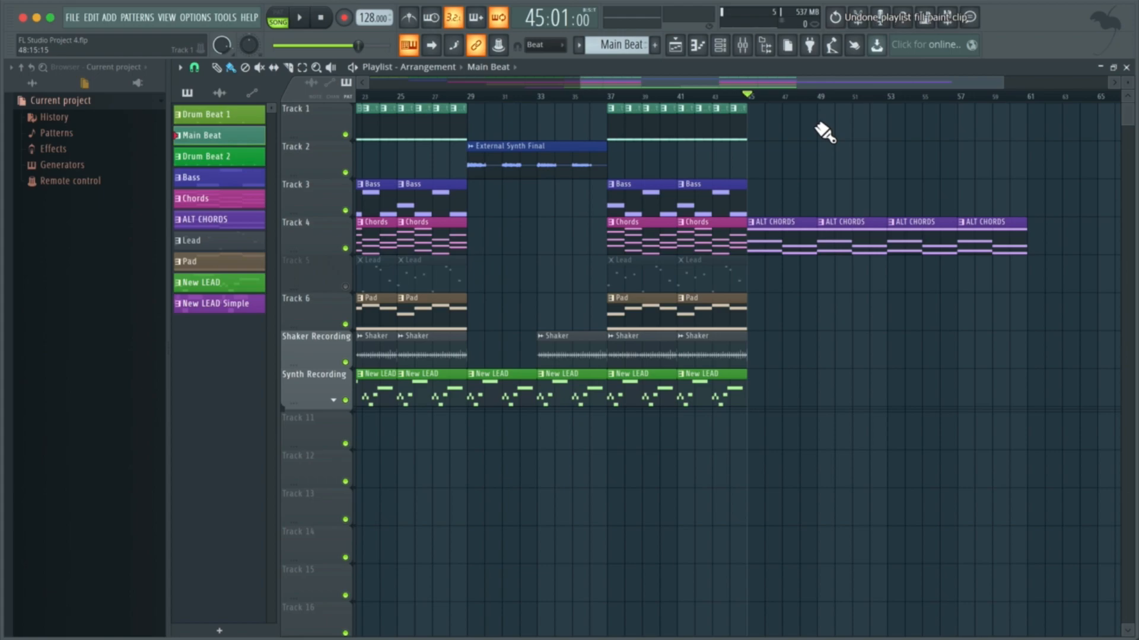
Clone the Main Beat pattern and rename the copy "Mid 8 Drums" with a blue-purple colour
right_click(237, 138)
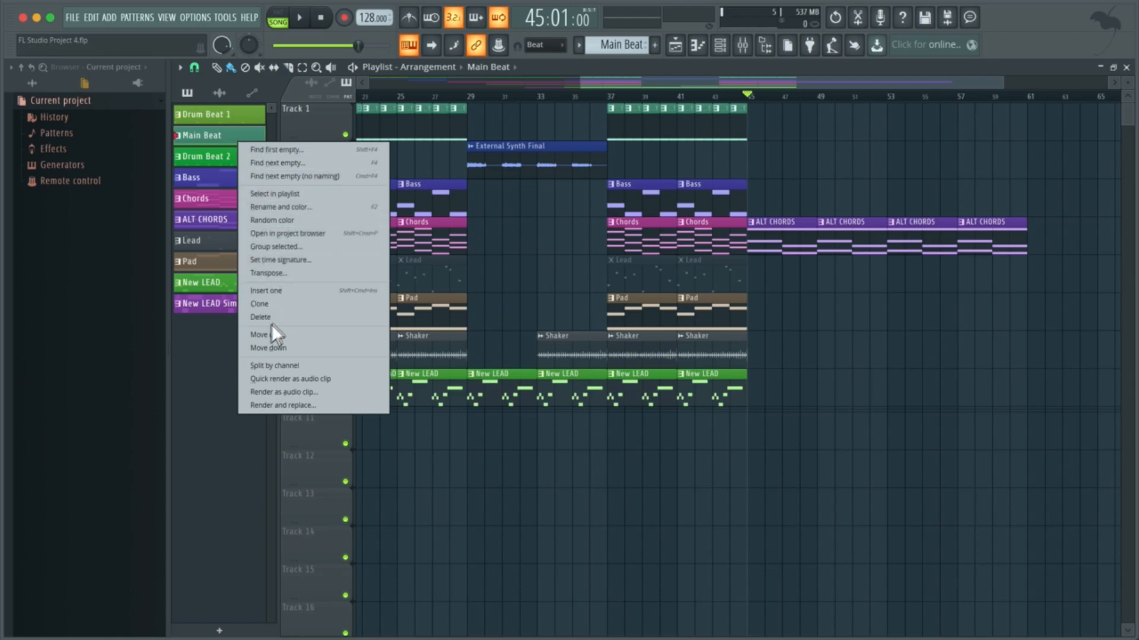
click(280, 304)
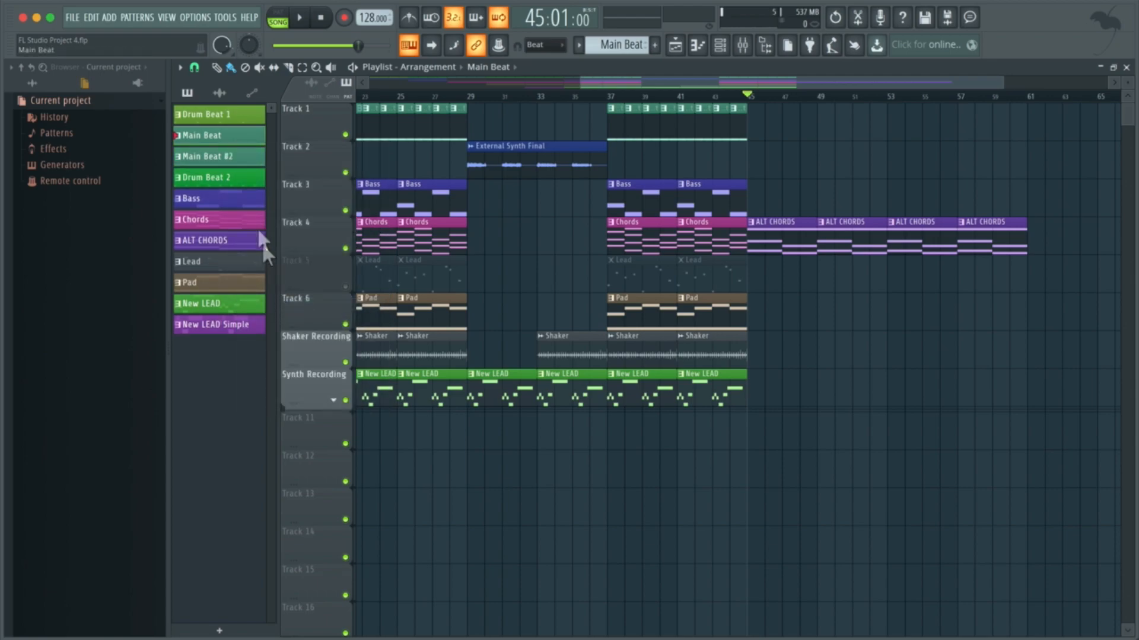
right_click(226, 152)
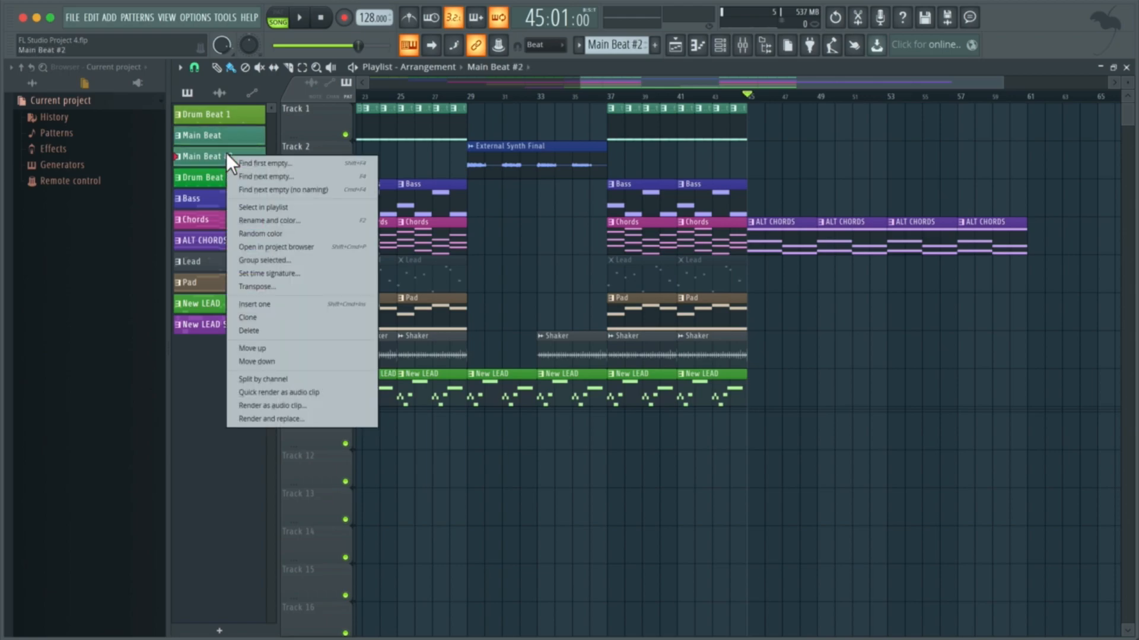
key(F2)
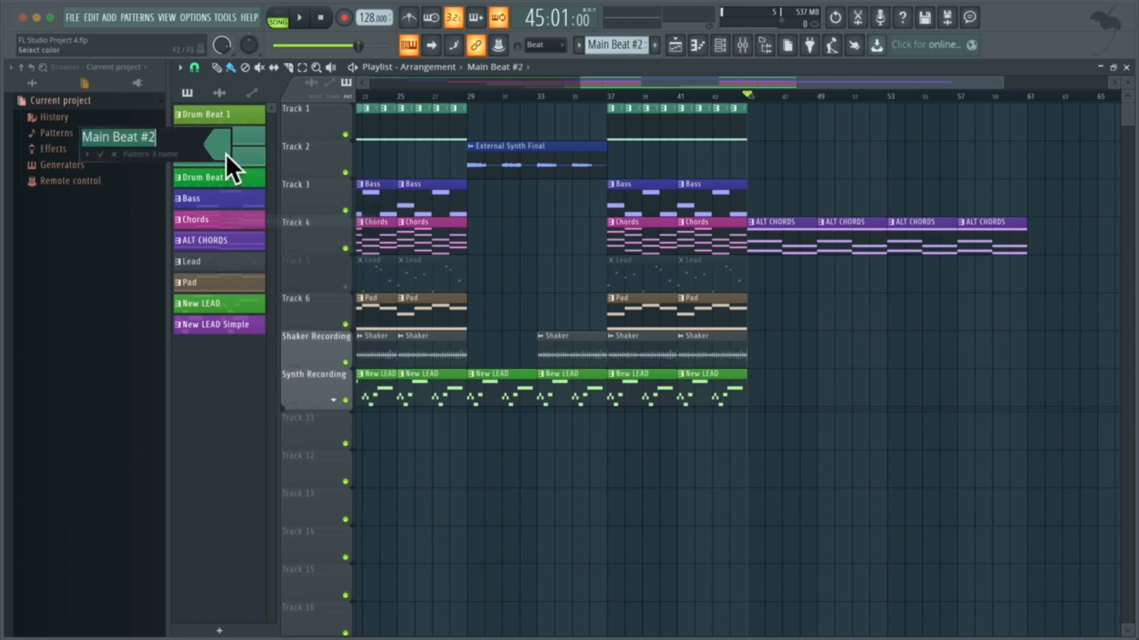
text(Mid 8 Drums)
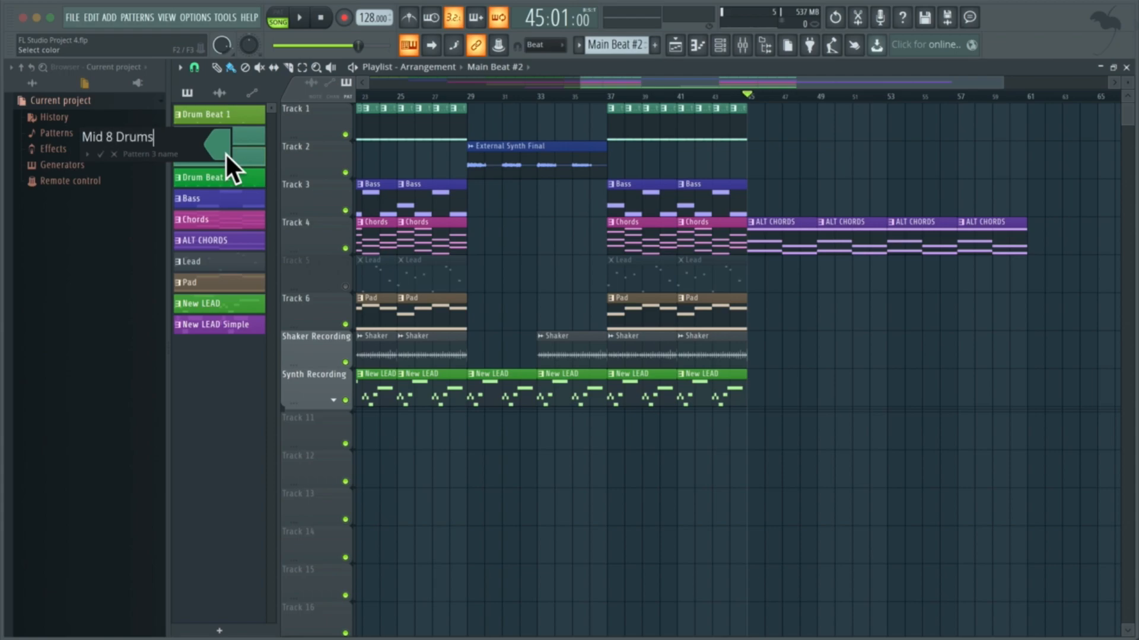
click(225, 152)
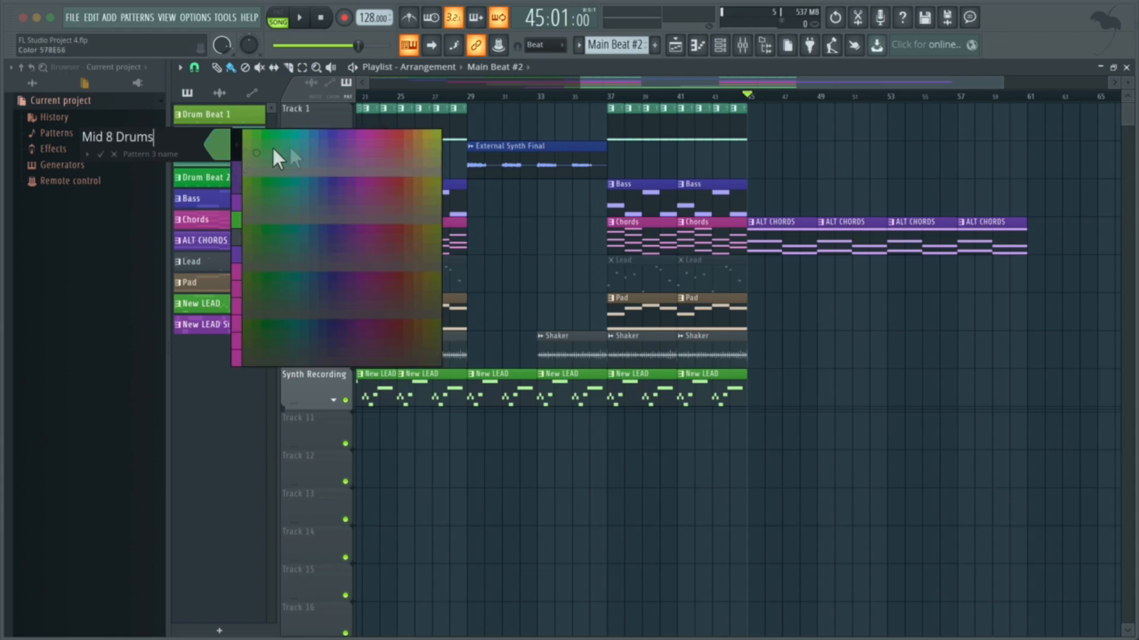
click(331, 149)
key(Return)
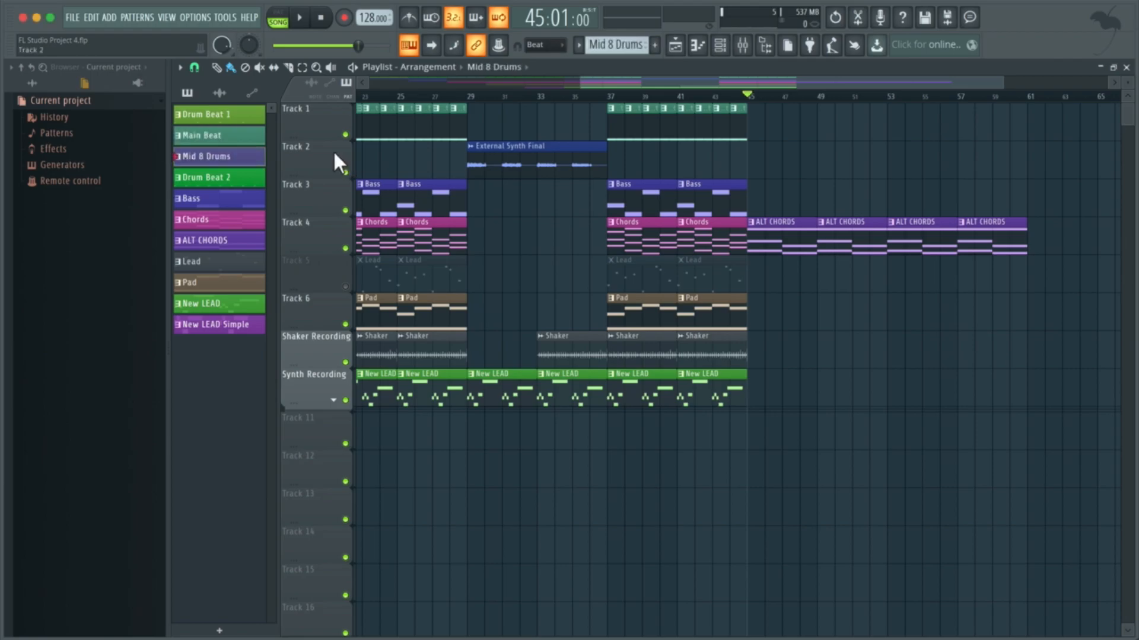
Delete all four Kick notes from the Mid 8 Drums pattern
key(F6)
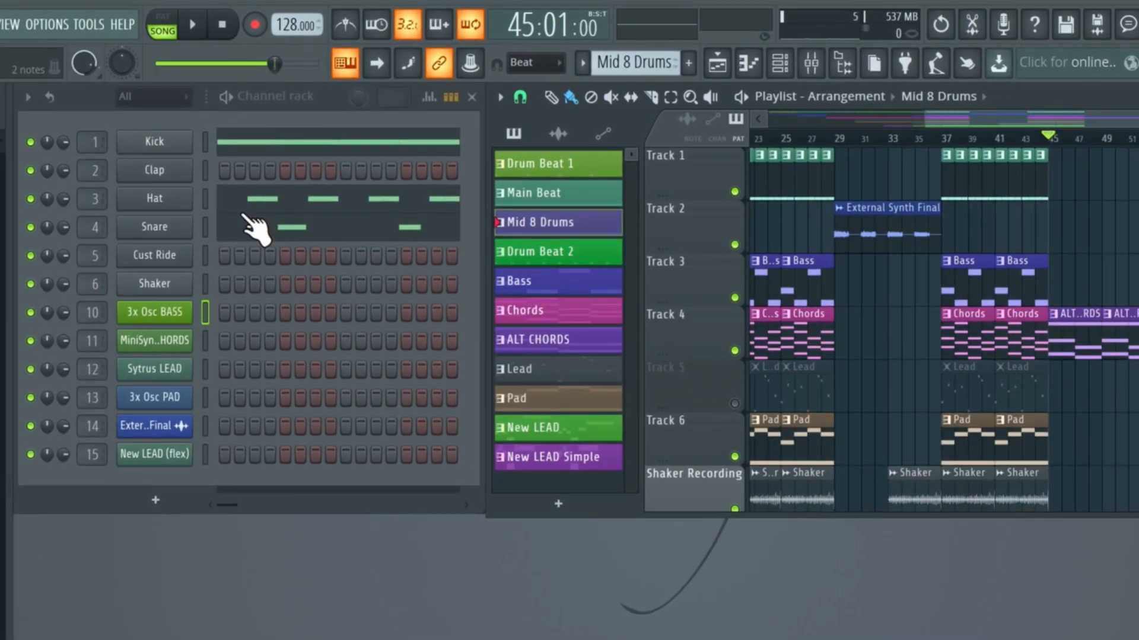
click(275, 153)
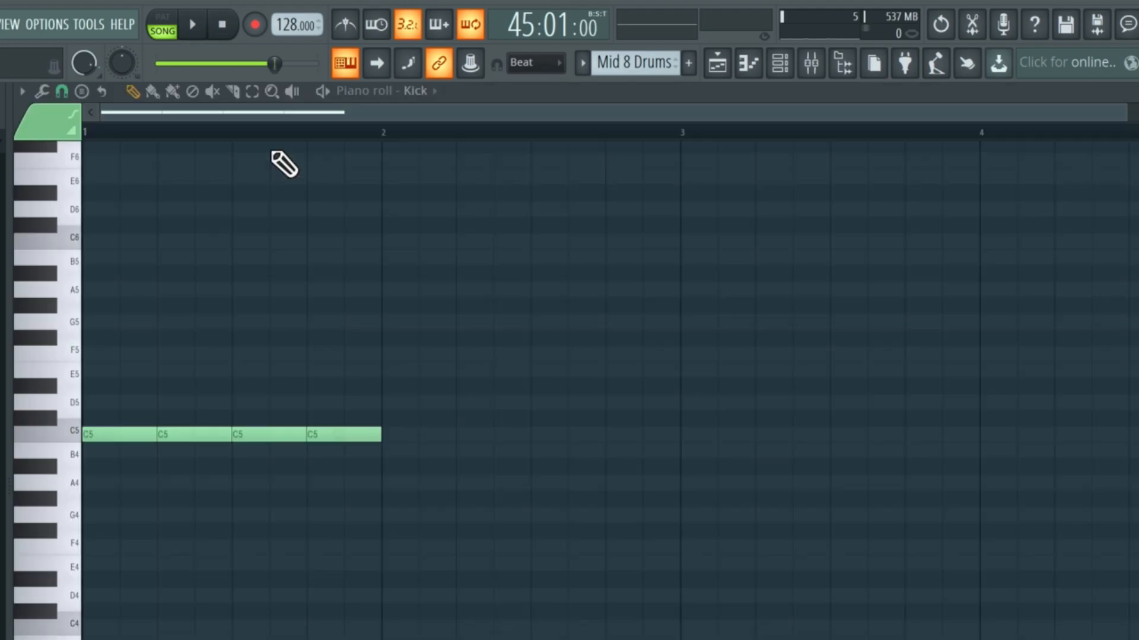
right_click(346, 434)
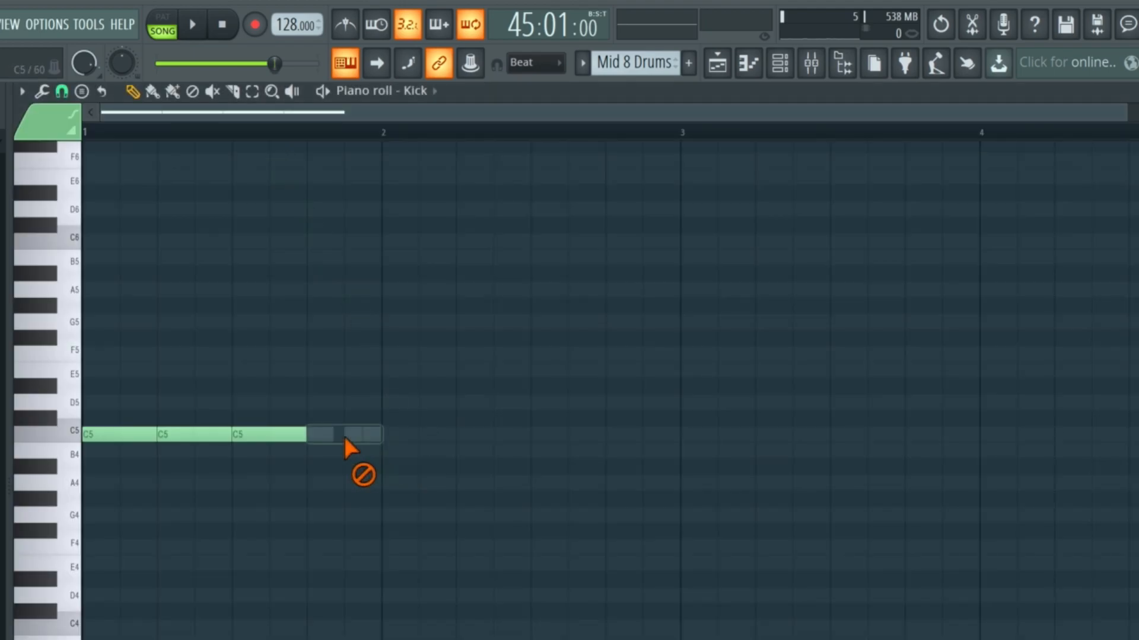
right_click(270, 434)
right_click(195, 433)
right_click(120, 432)
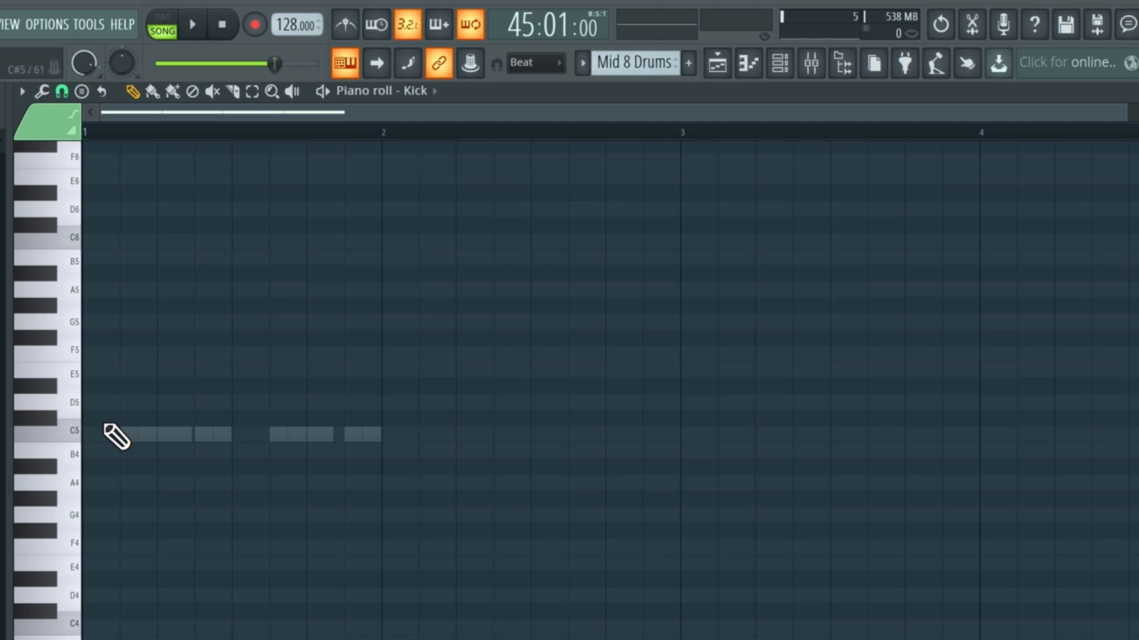
key(F7)
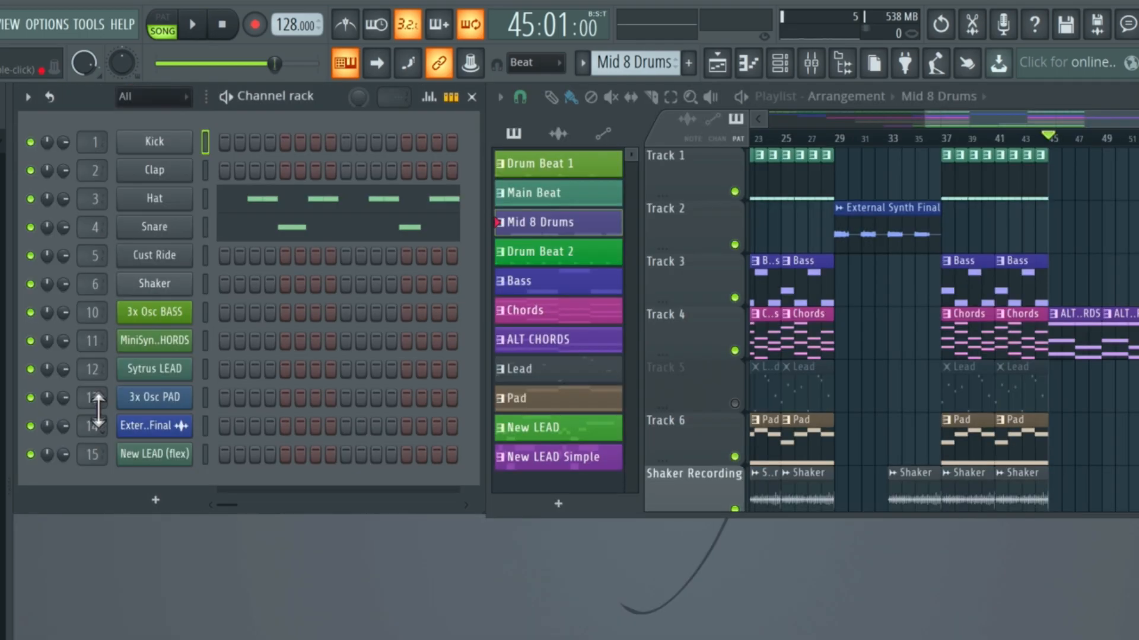
Switch playback to pattern mode and listen to the Mid 8 Drums loop
click(171, 15)
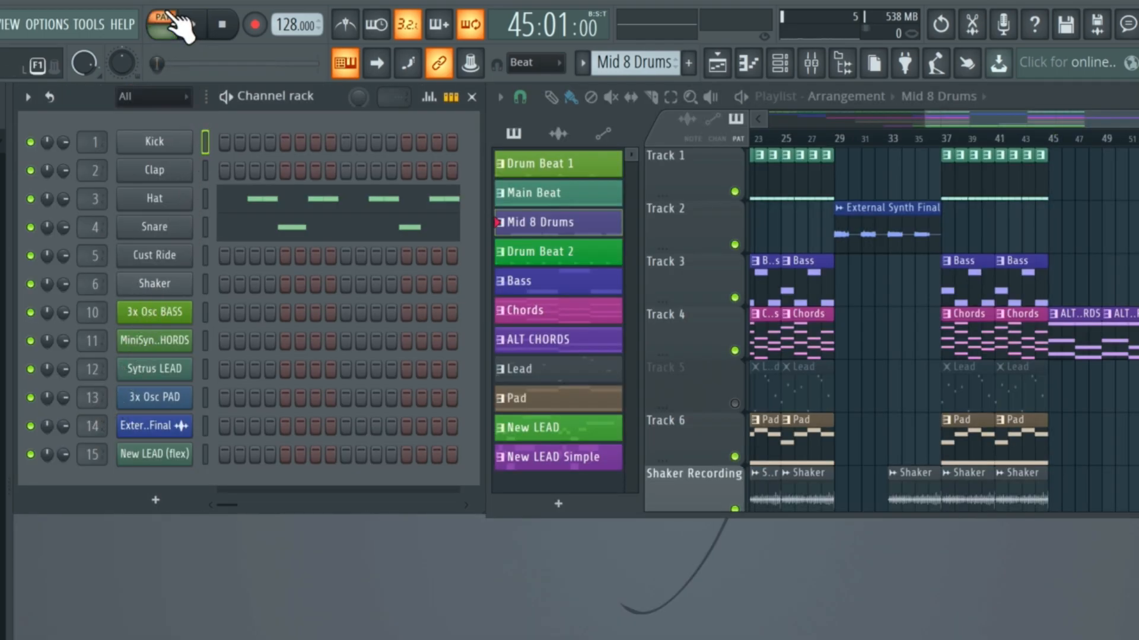
key(space)
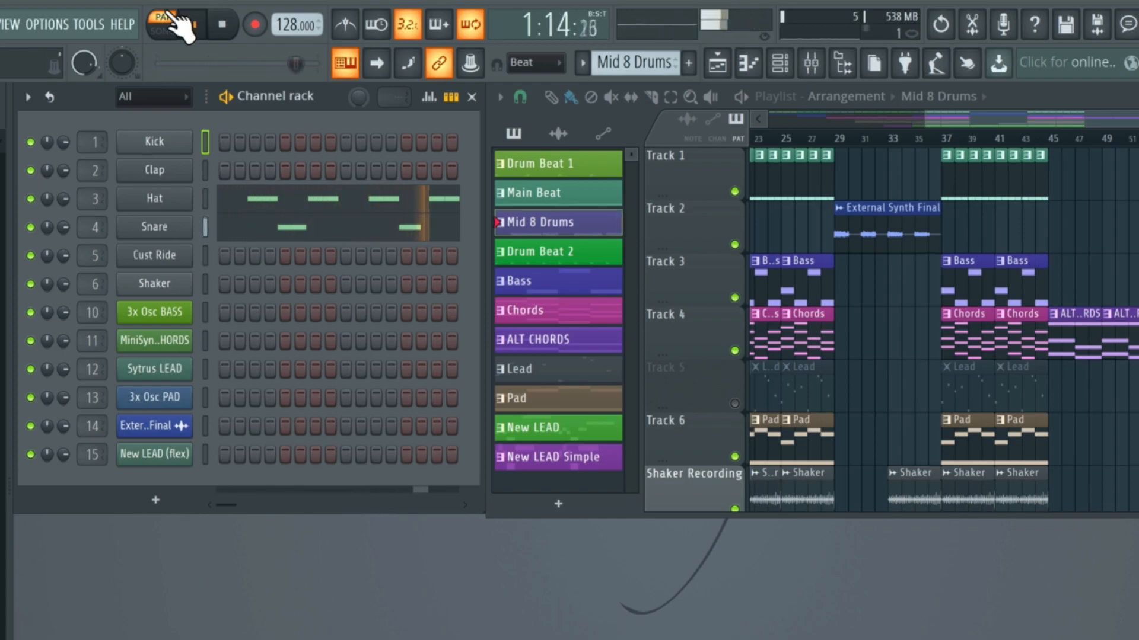
key(space)
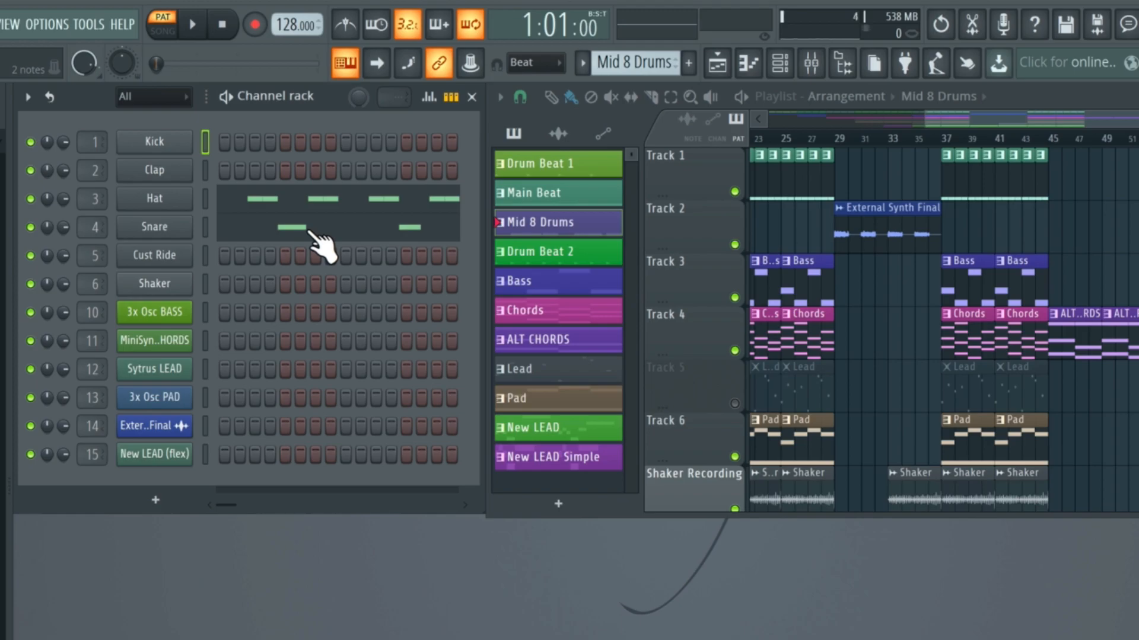
key(space)
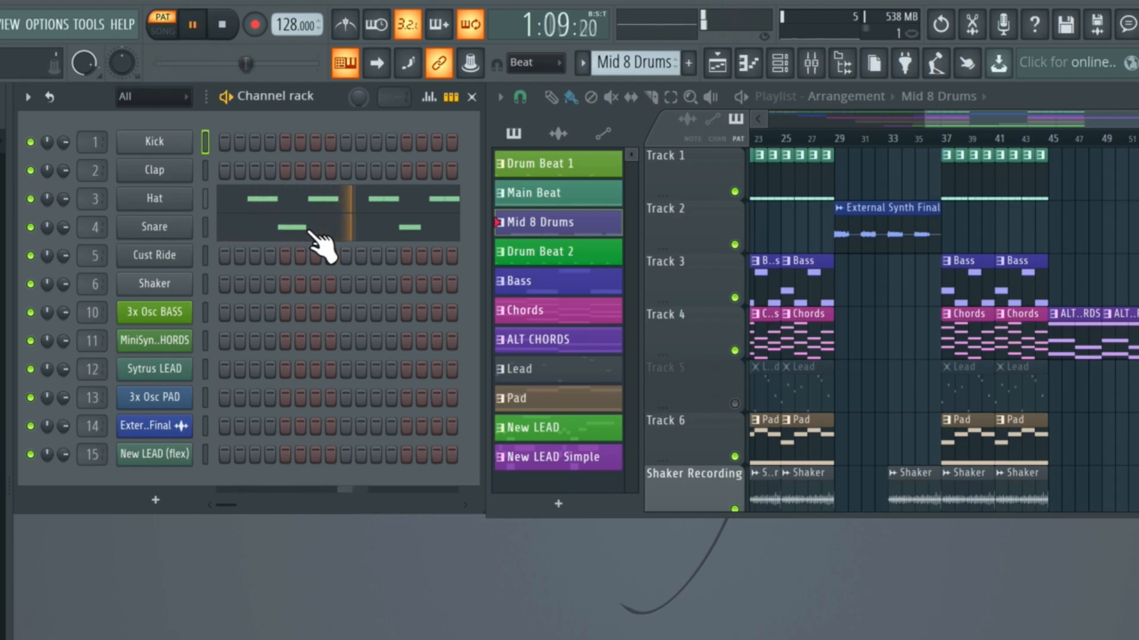
key(space)
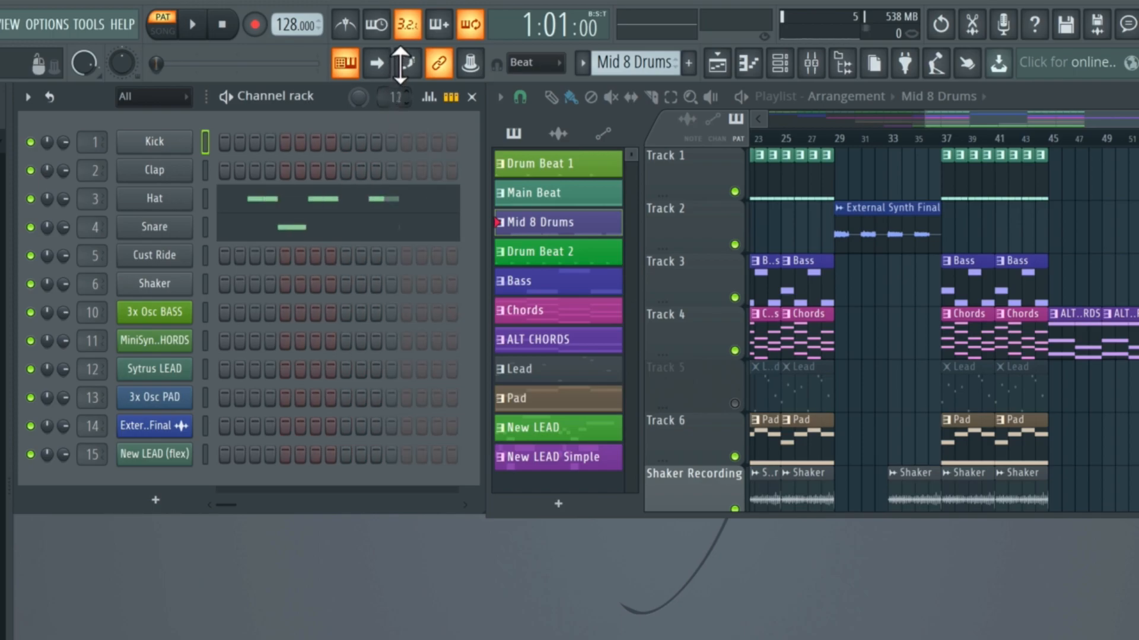
Try shortening the Mid 8 Drums pattern to 4 steps and play it back
drag(393, 96, 404, 121)
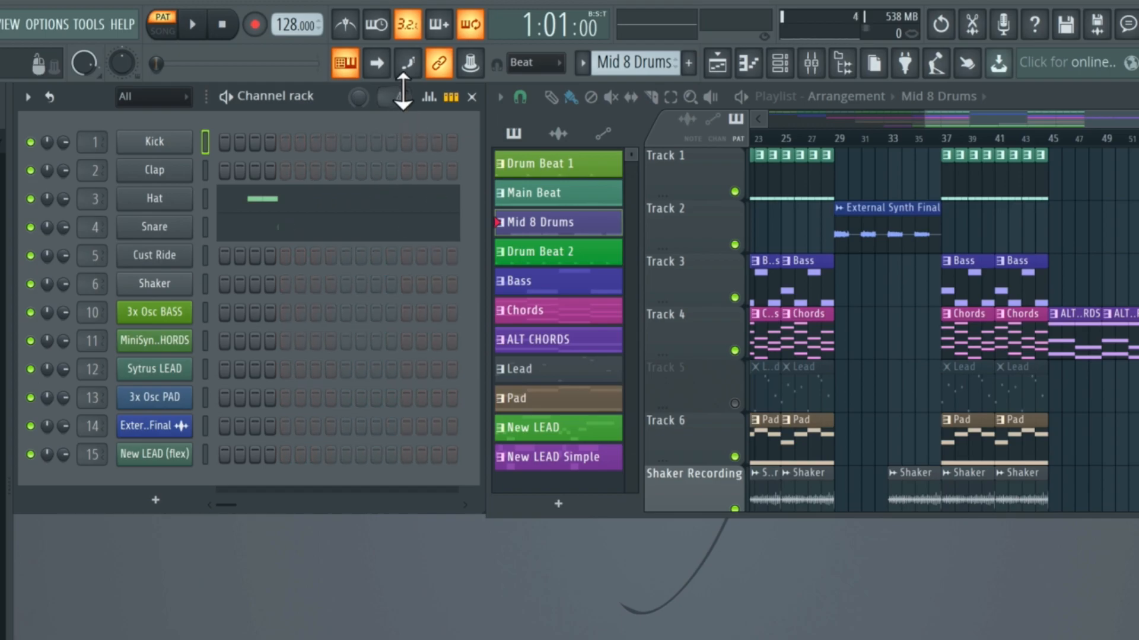
key(space)
key(space)
Set the Mid 8 Drums length to 4 bars and widen the Channel rack, showing all four bars as note previews instead of steps
right_click(405, 100)
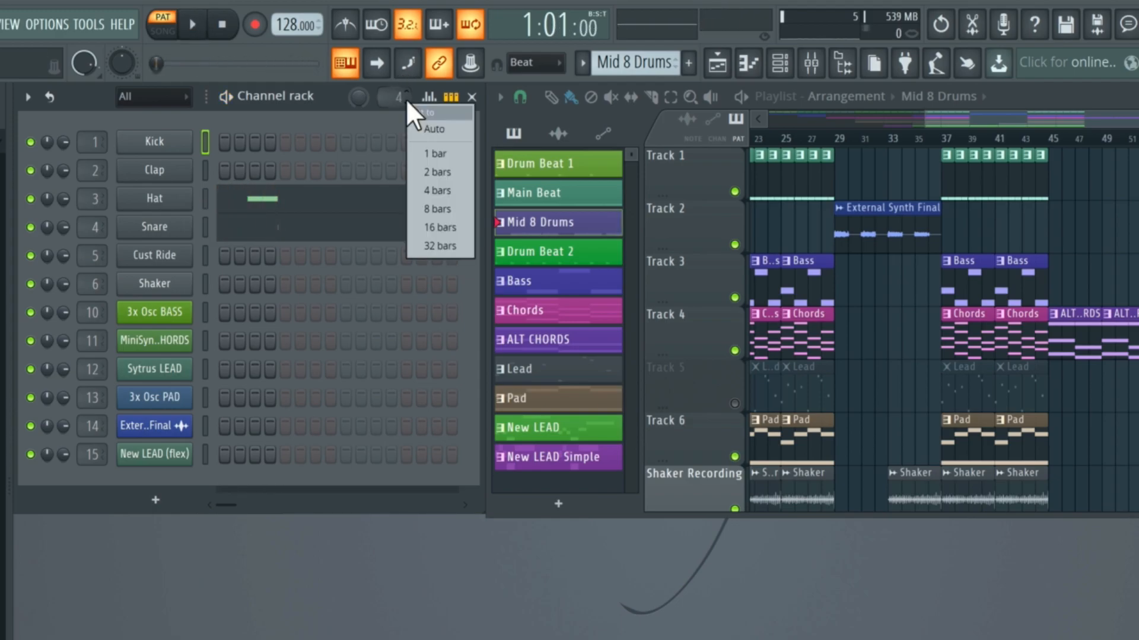
click(446, 187)
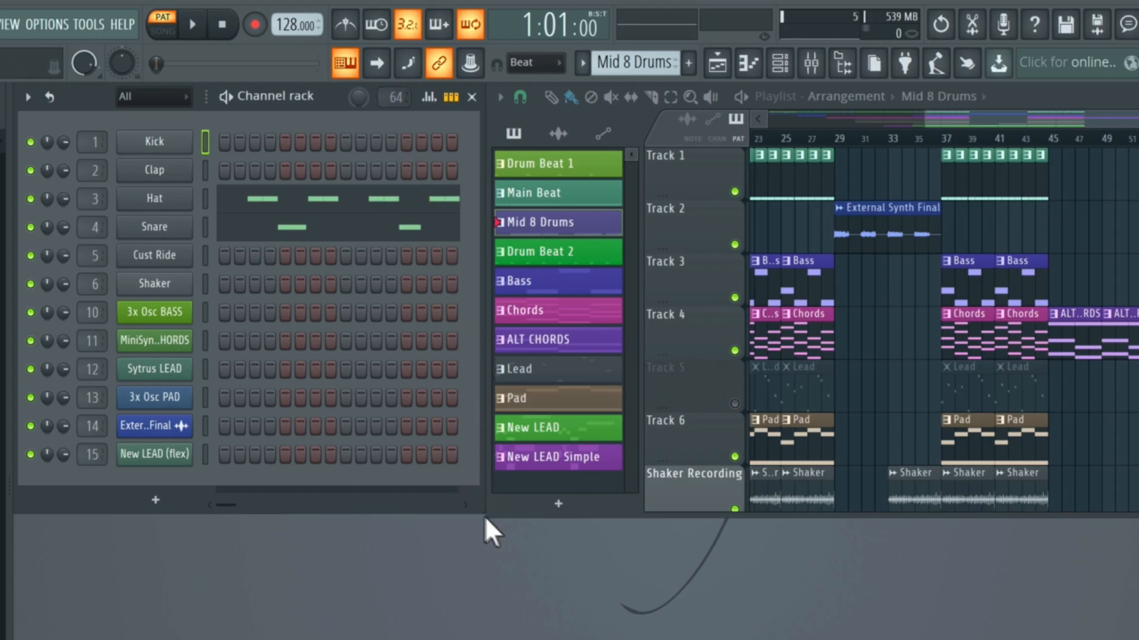
drag(468, 498, 1133, 545)
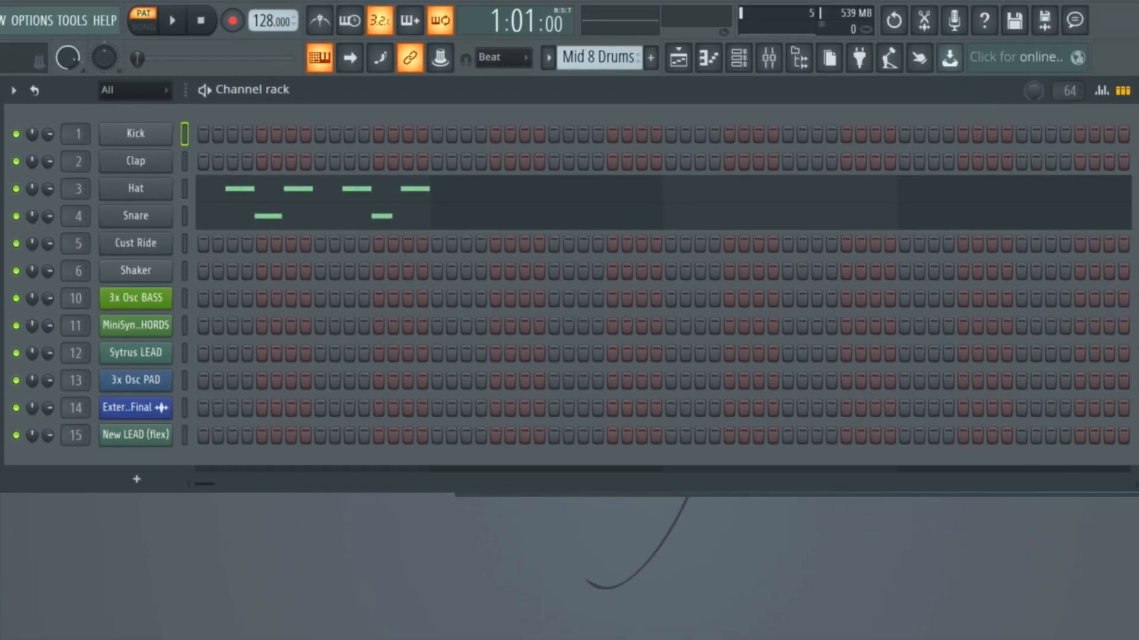
drag(1128, 473, 1096, 426)
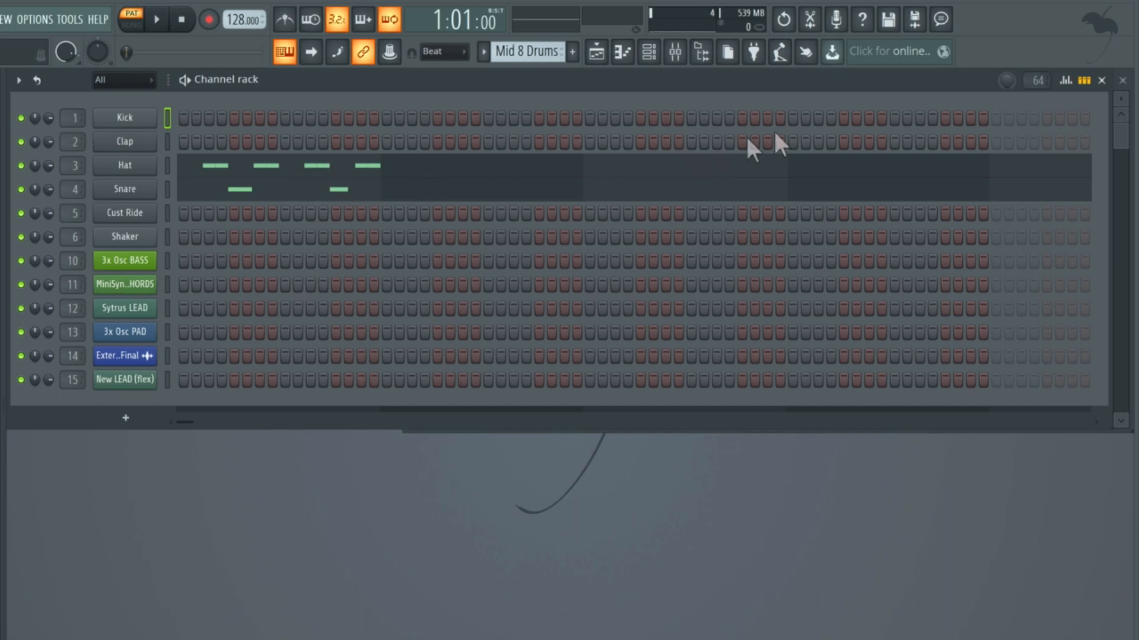
click(1085, 82)
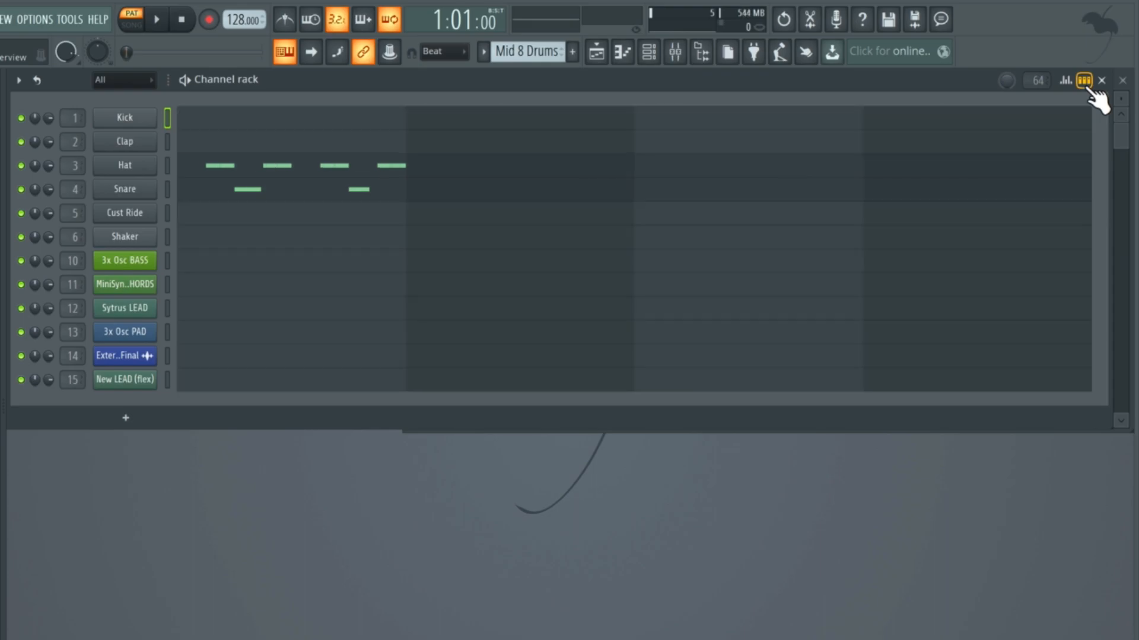
Duplicate all of the Hat notes from bar 1 into bar 2
click(396, 172)
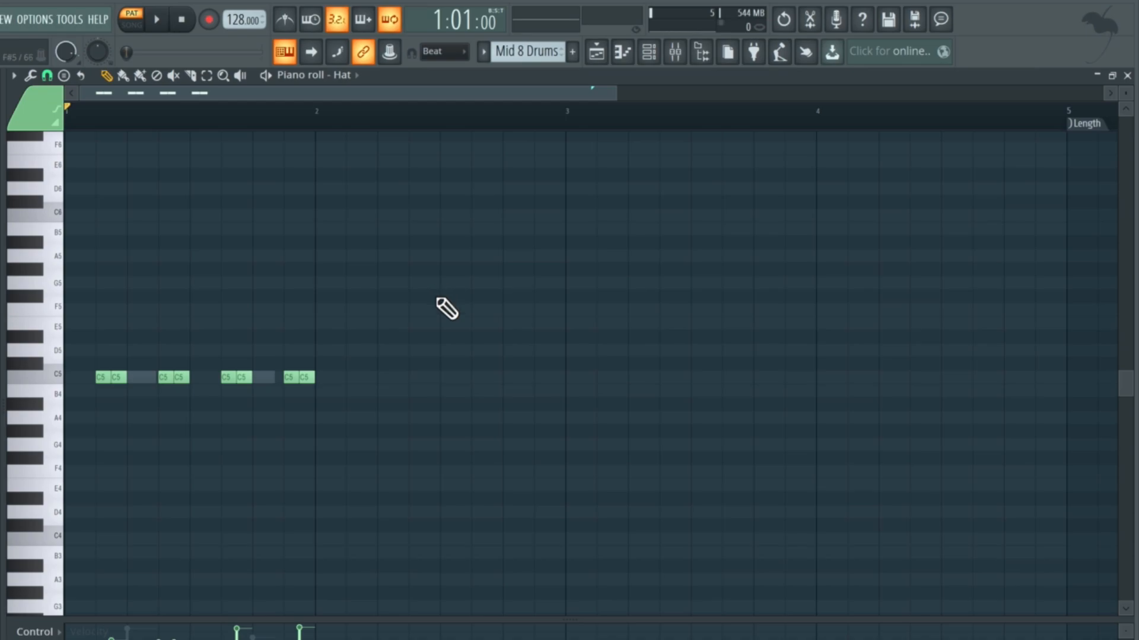
key(ctrl+a)
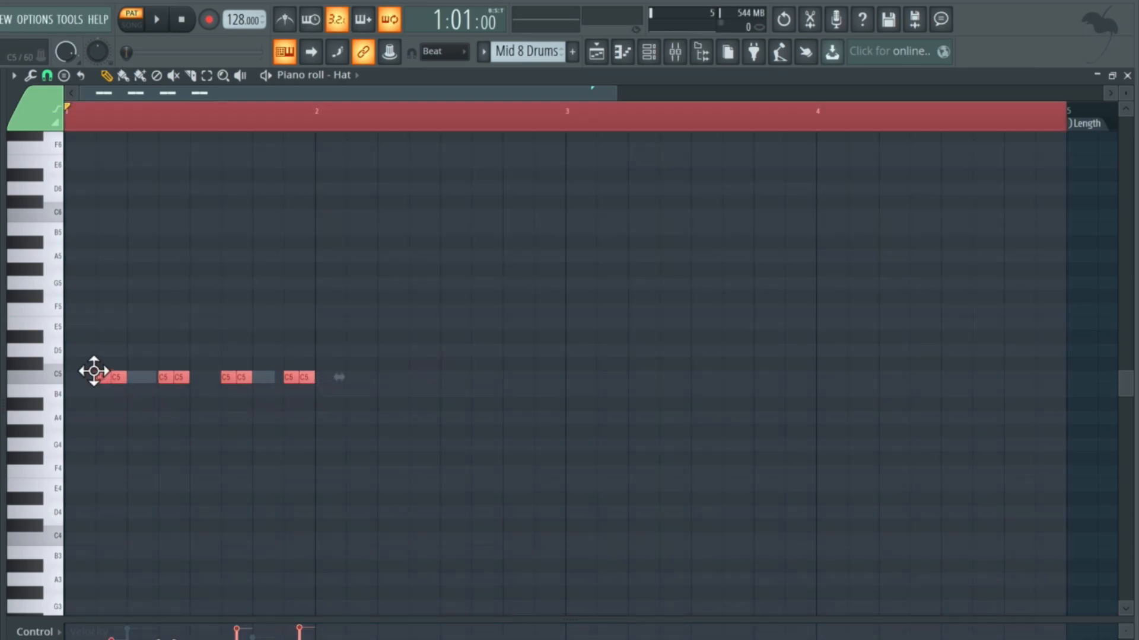
shift+drag(93, 371, 350, 396)
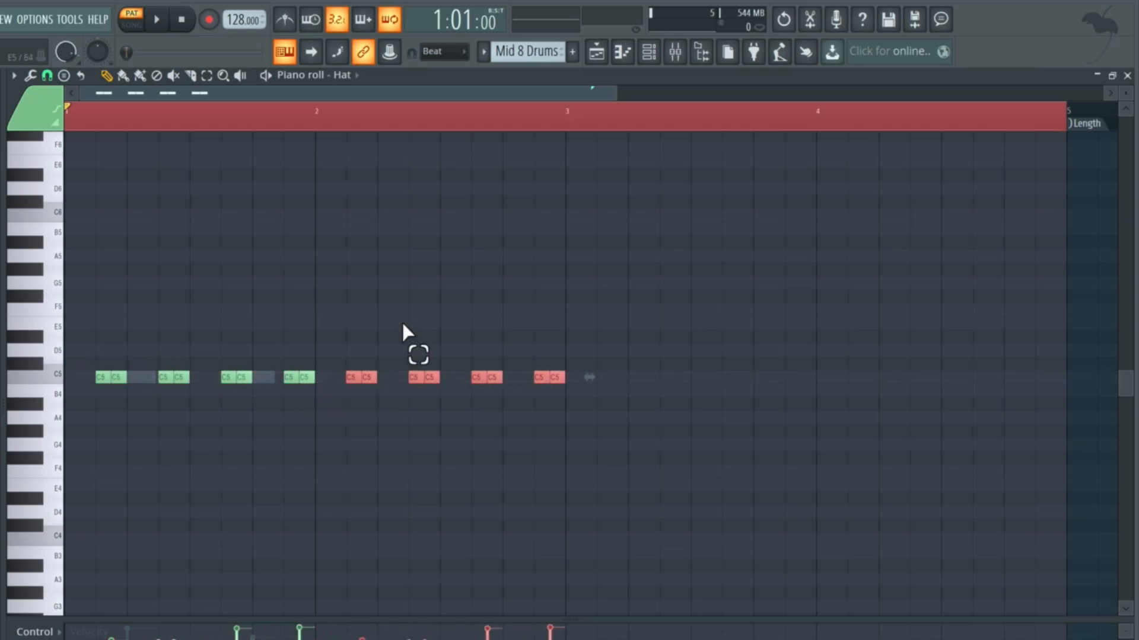
click(401, 323)
Play back the two-bar Hat part and delete the second note of the second pair in bar 2
key(space)
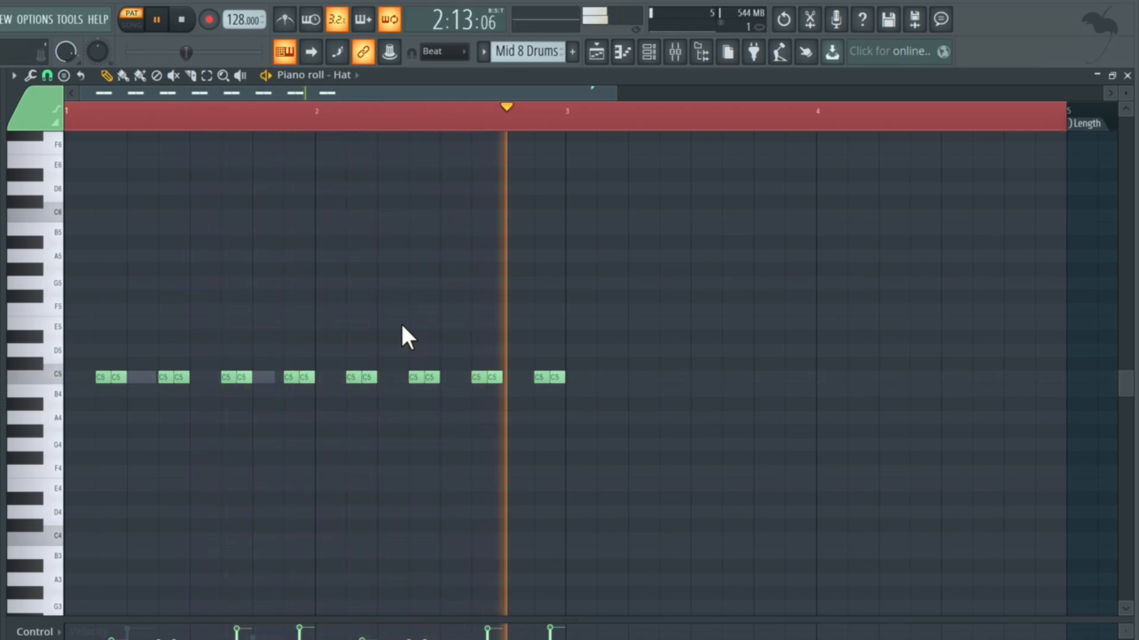
key(space)
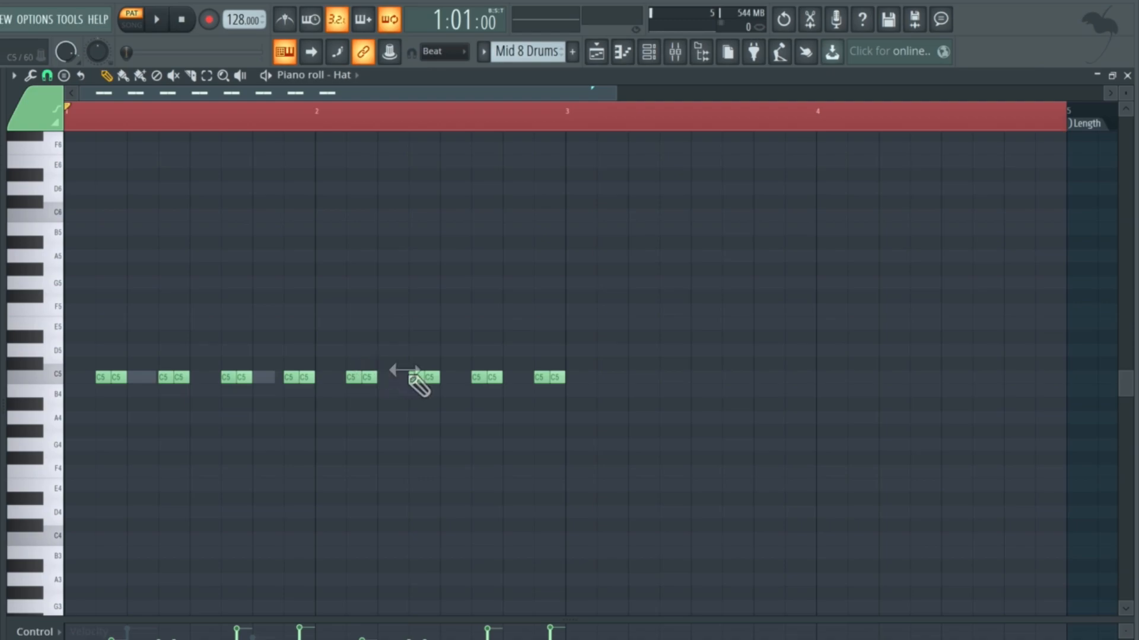
right_click(435, 380)
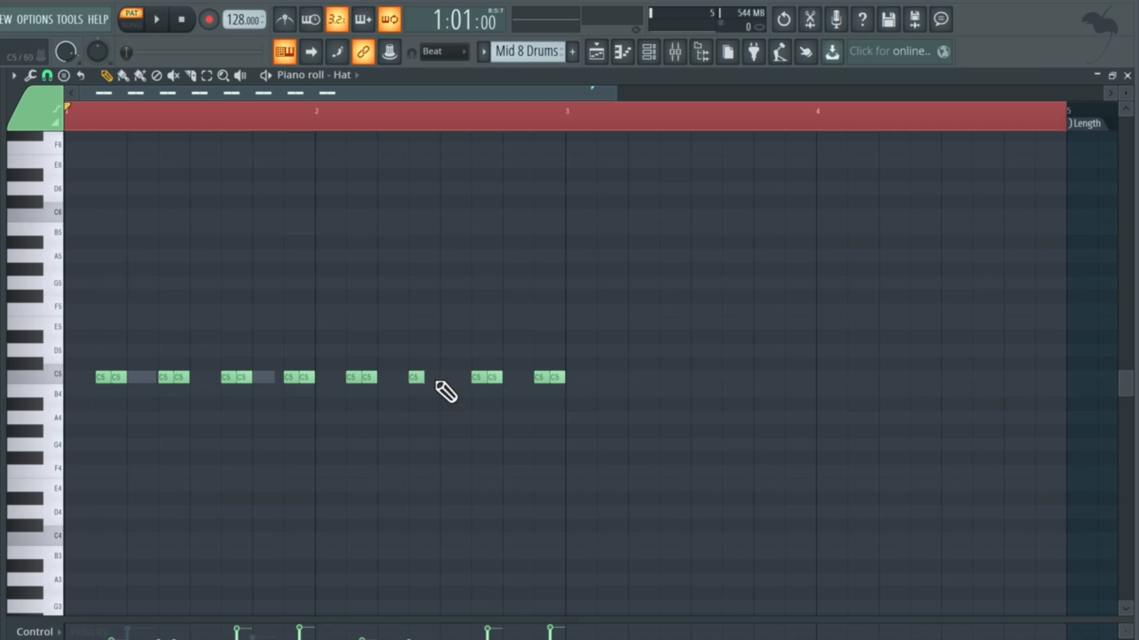
Delete the first note of the third Hat pair and the second note of the fourth pair in bar 2, and play it back
right_click(479, 378)
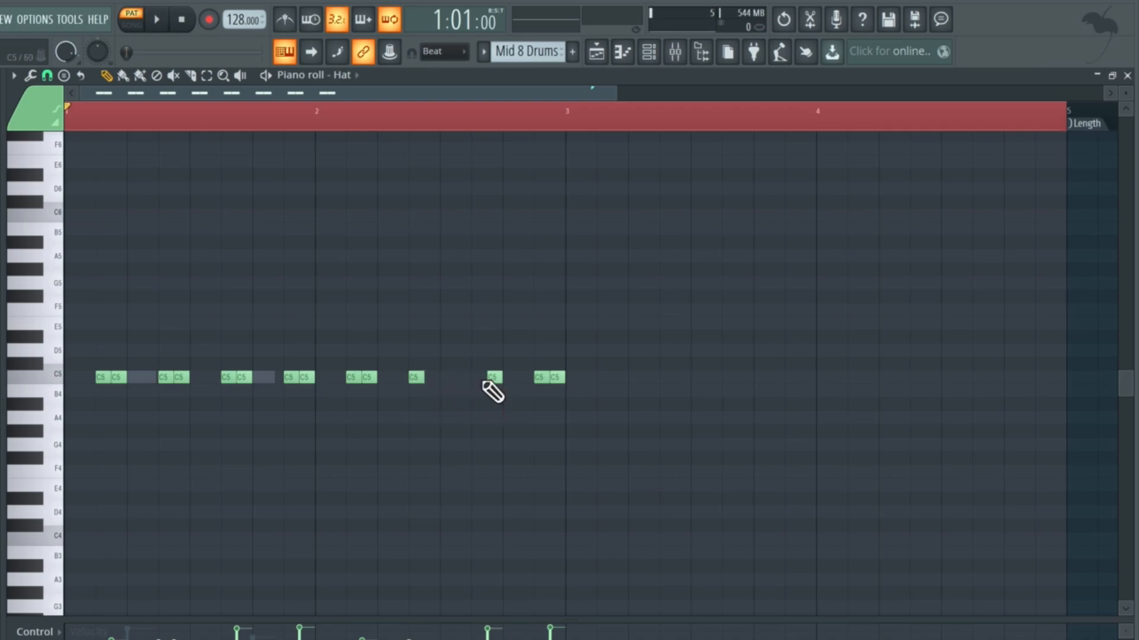
right_click(554, 378)
key(space)
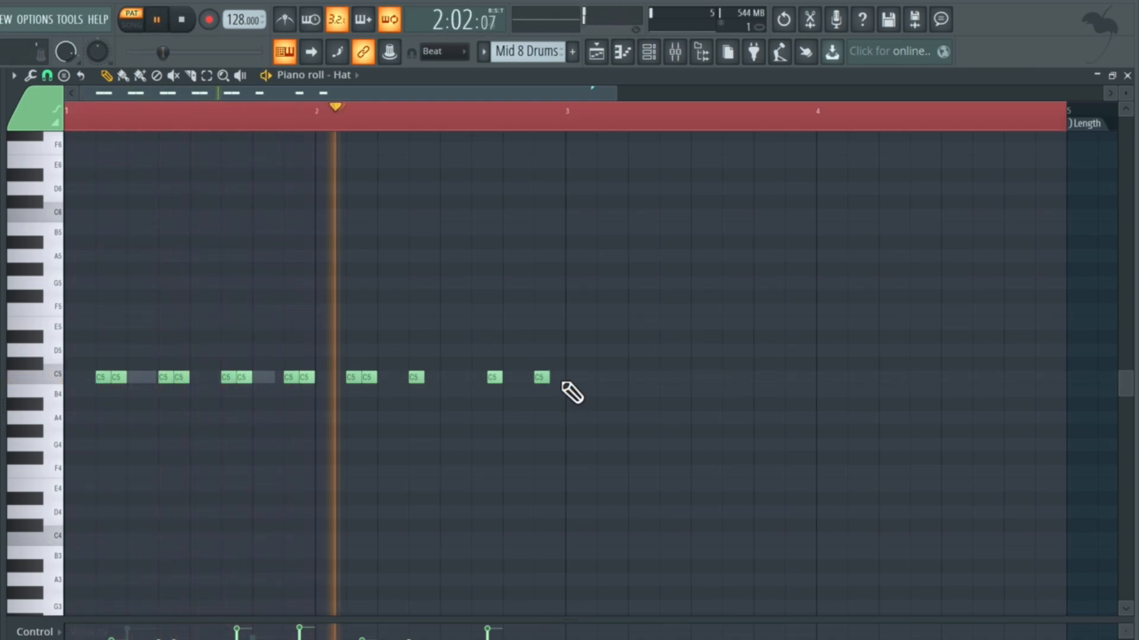
key(space)
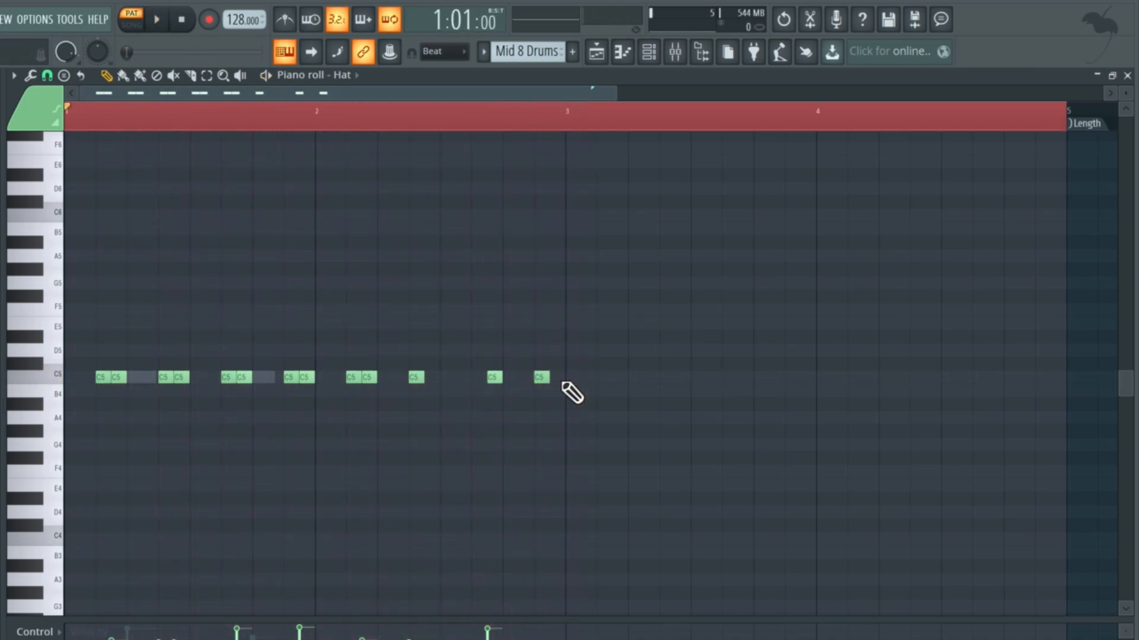
With snap at 1/4 beat, move bar 2's first single Hat note one step earlier, add a C5 note on beat 3, and play it back
scroll(573, 393, up, 1)
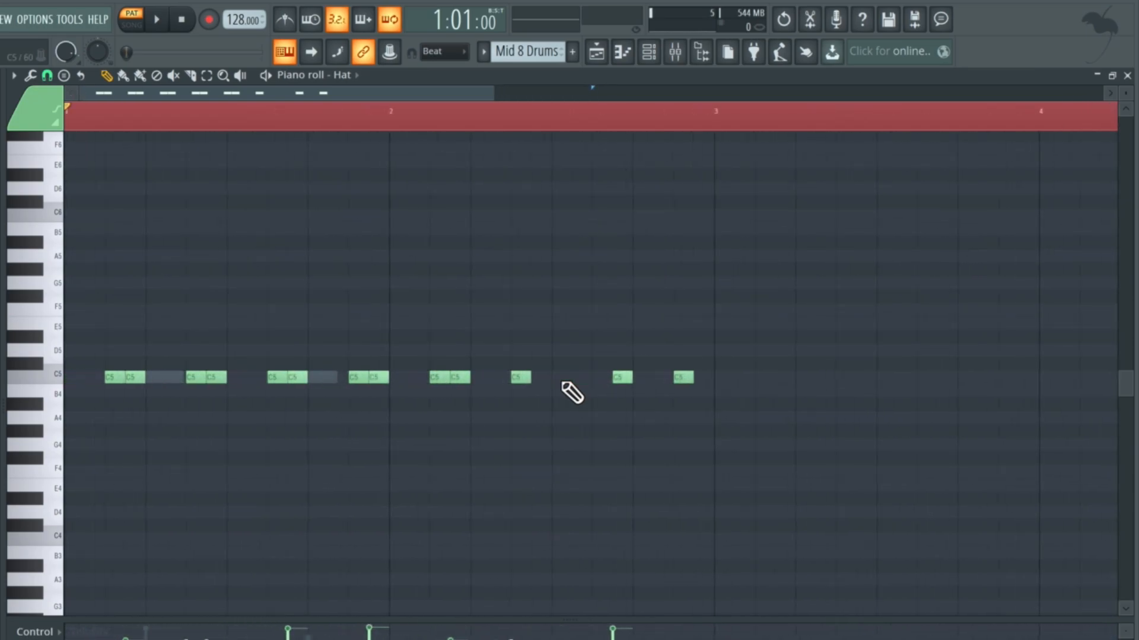
click(47, 75)
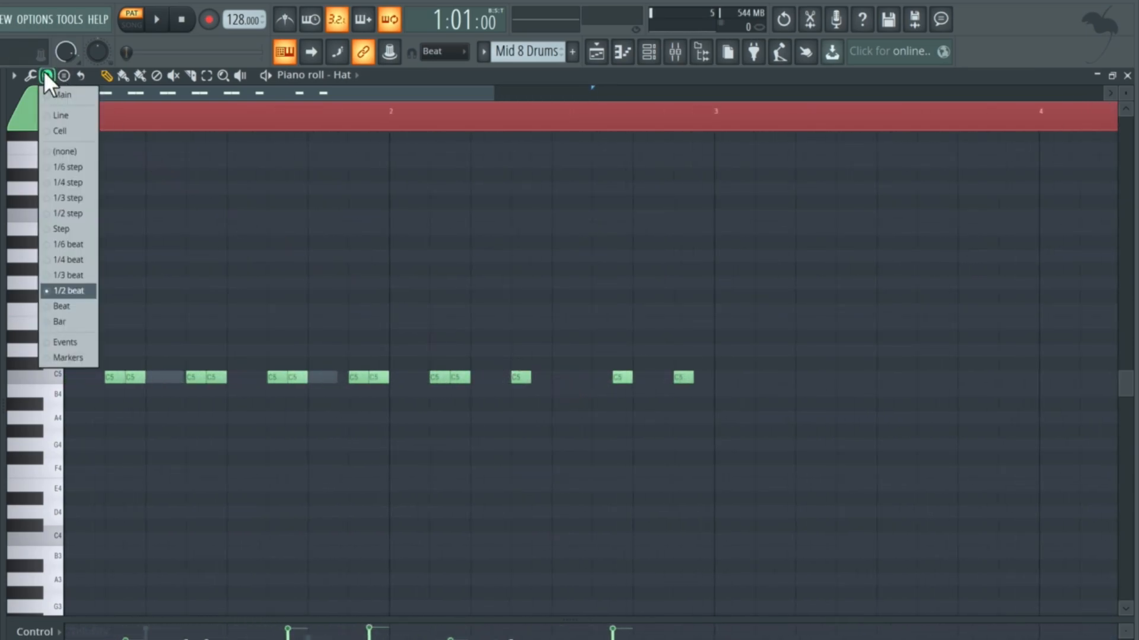
click(75, 259)
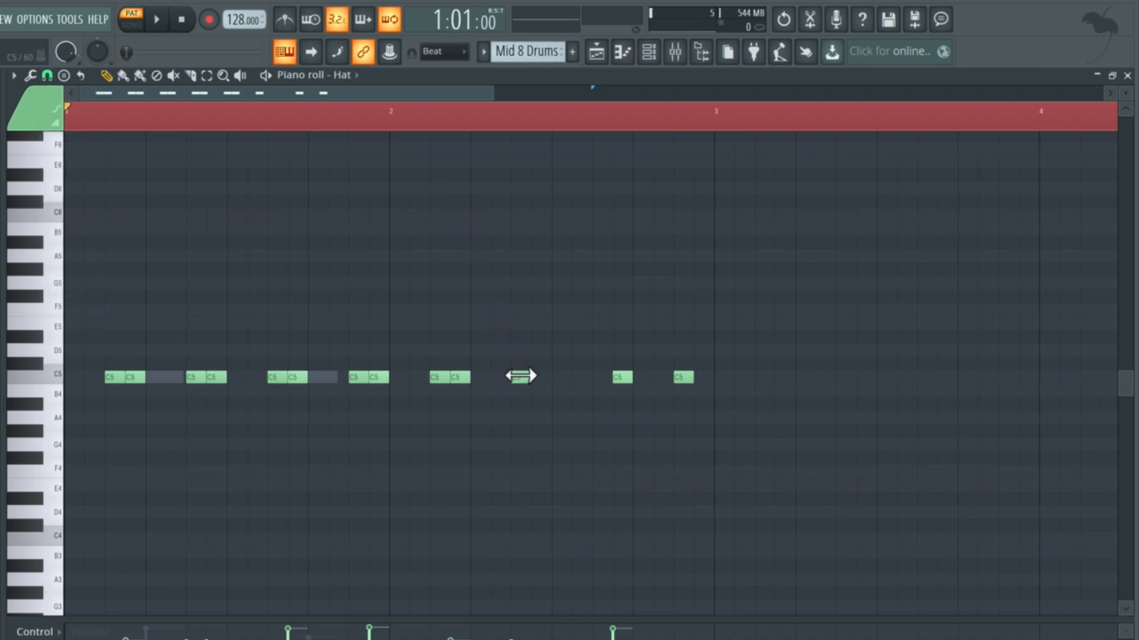
drag(513, 374, 496, 376)
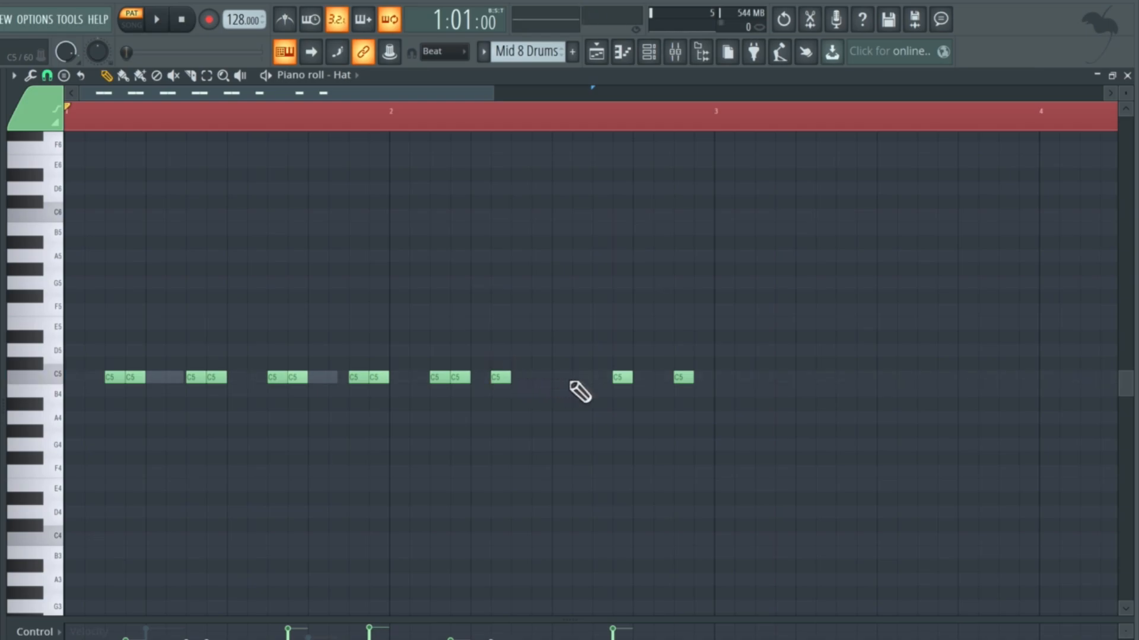
click(559, 377)
key(space)
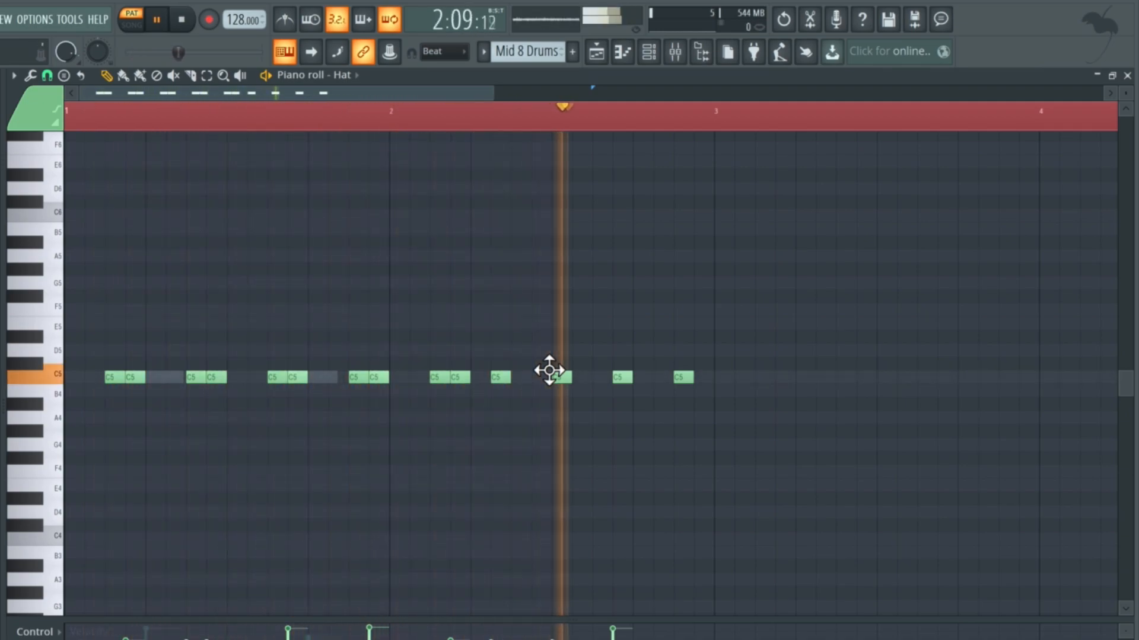
key(space)
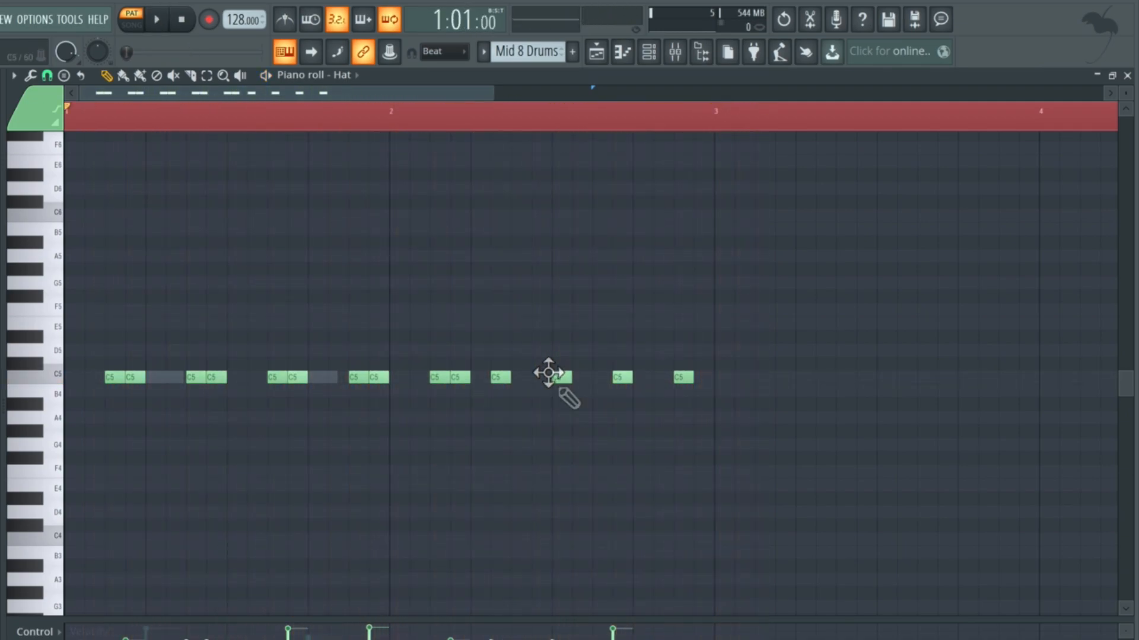
Duplicate all Hat notes from bars 1 and 2 into bars 3 and 4 and play the part
key(ctrl+a)
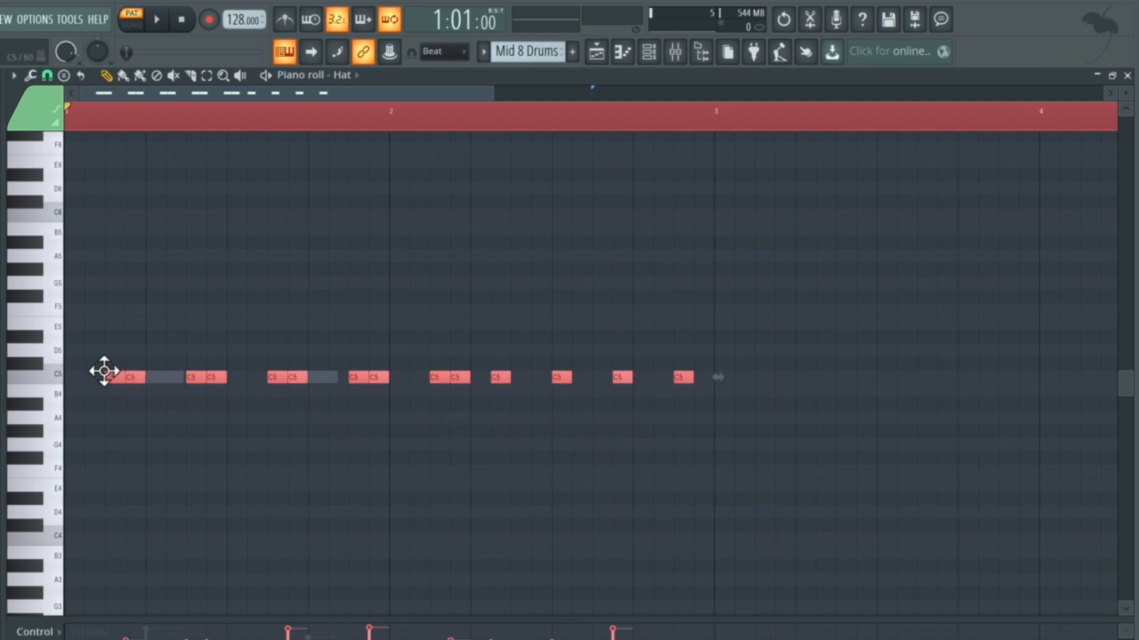
drag(116, 373, 753, 374)
key(space)
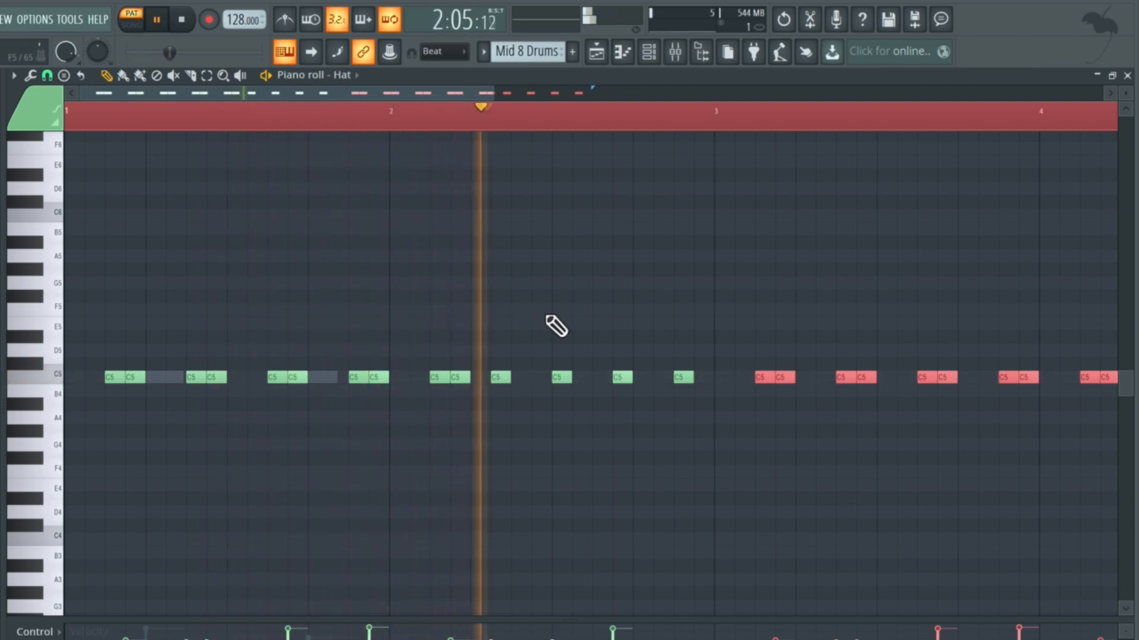
key(space)
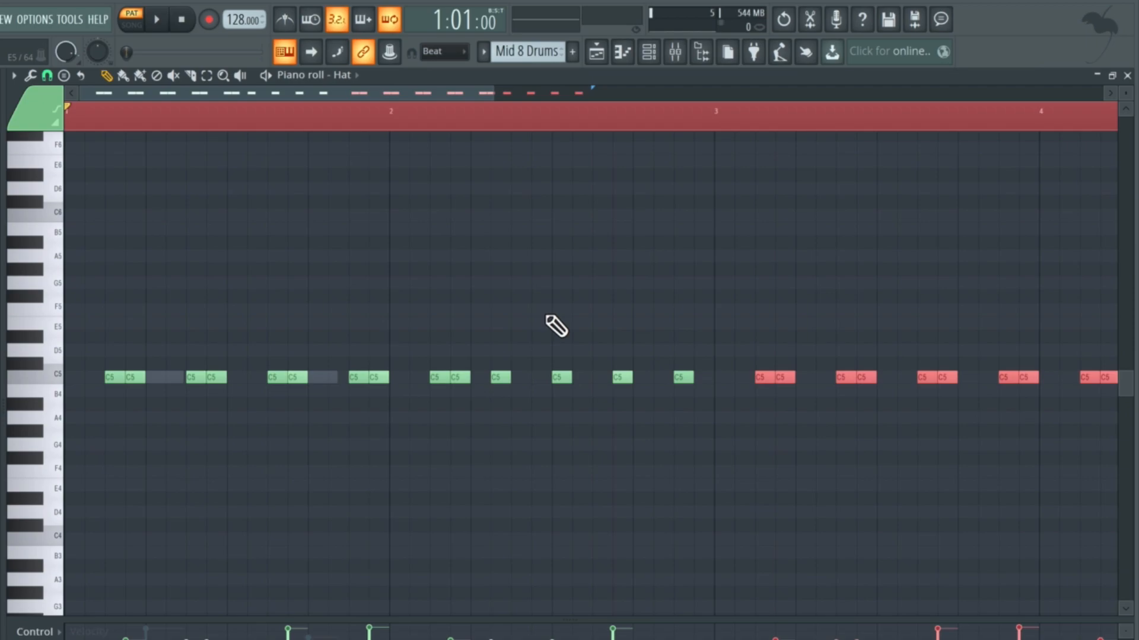
Shift the Hat notes of bar 4 two steps earlier to the bar's start, add a C5 note on its last step, and play it back
scroll(598, 334, right, 3)
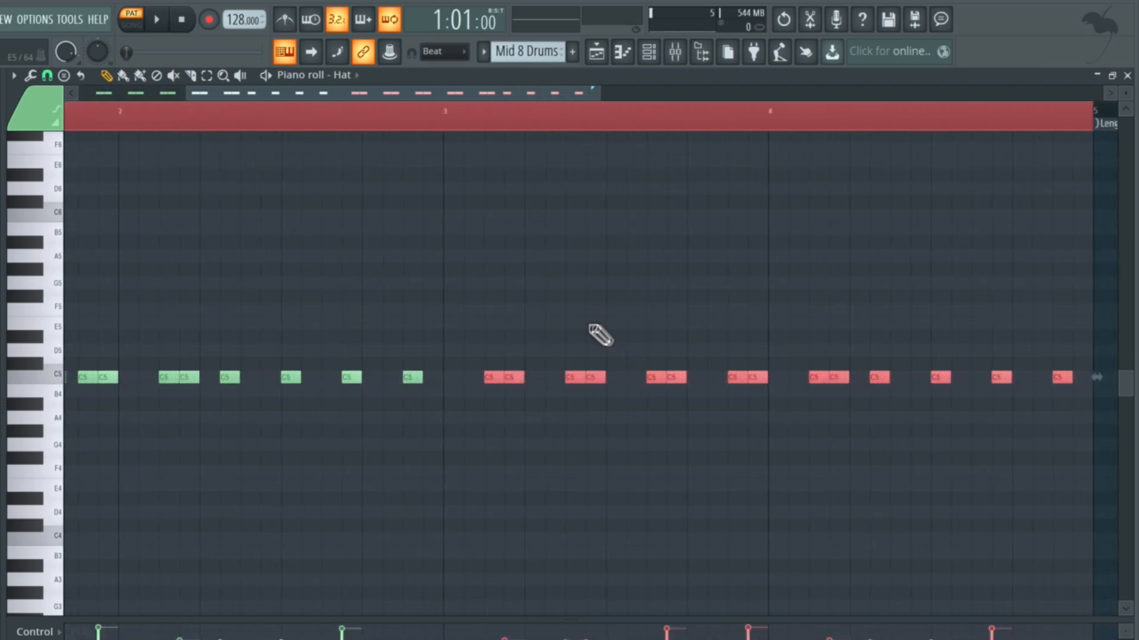
key(ctrl+d)
drag(787, 342, 1076, 397)
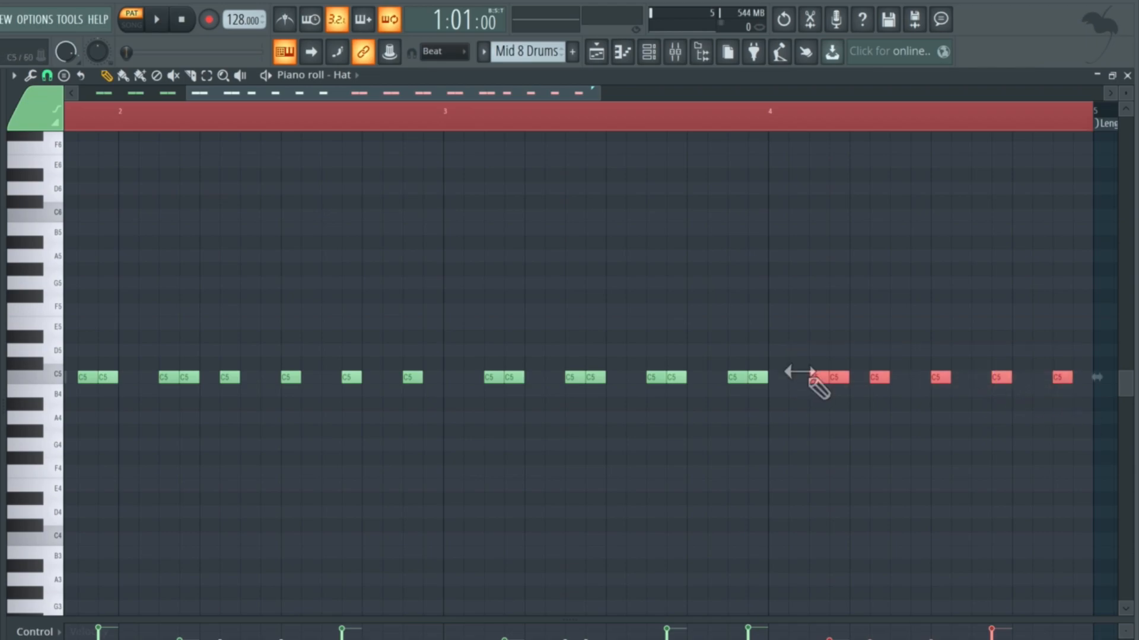
drag(809, 370, 779, 371)
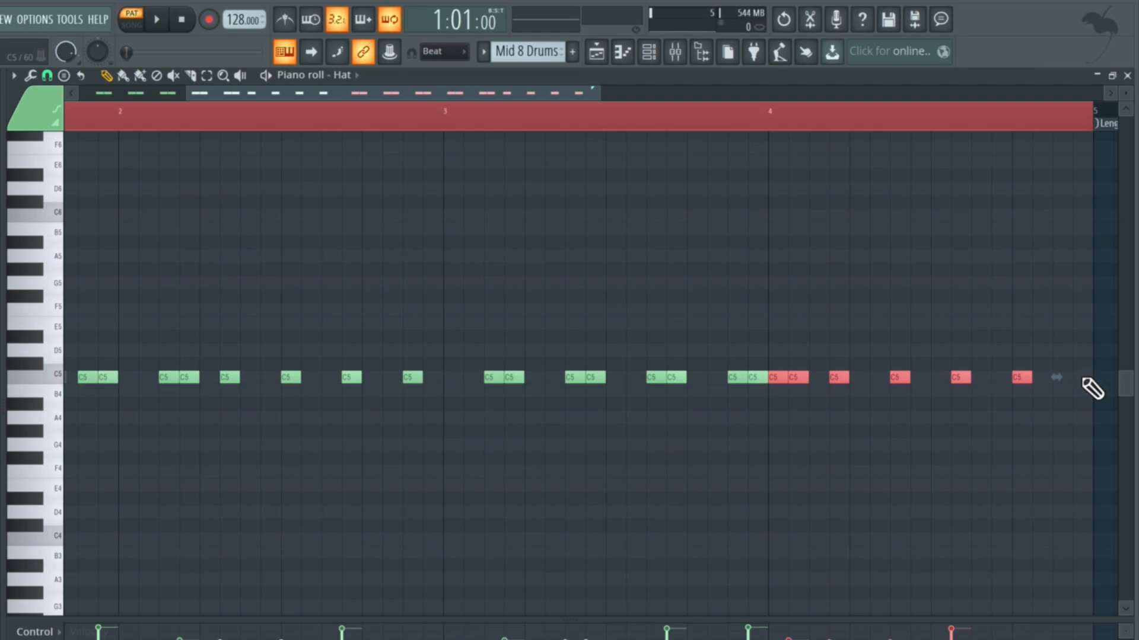
click(1083, 380)
key(space)
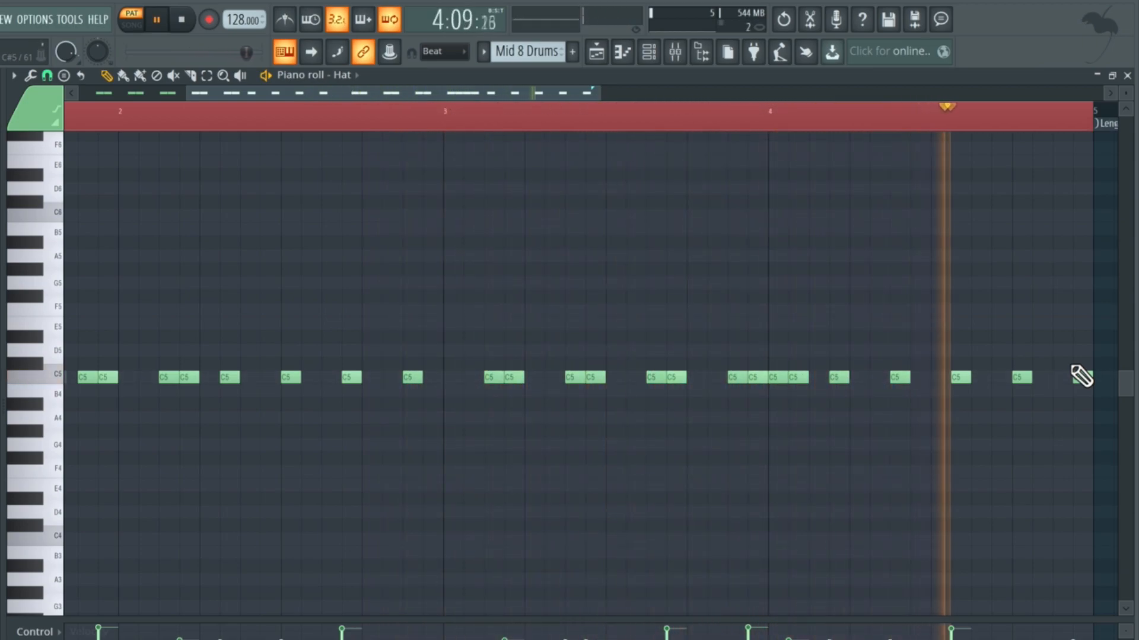
key(space)
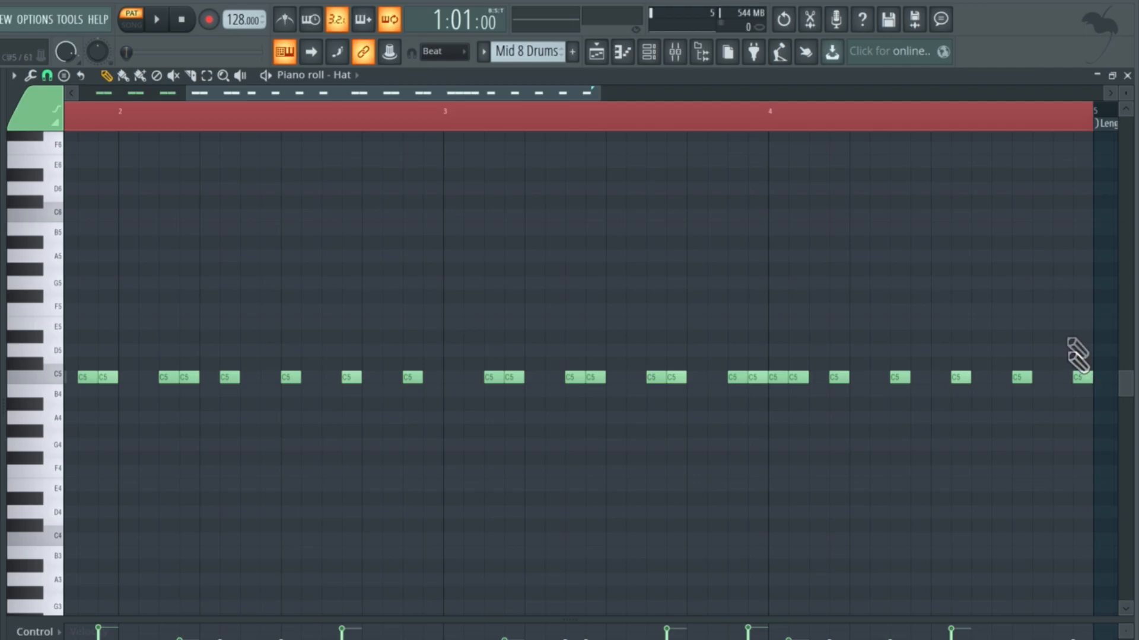
Duplicate the Snare notes of bar 1 into bar 2, and copy both bars into bars 3 and 4, starting half a beat into bar 3
click(1127, 76)
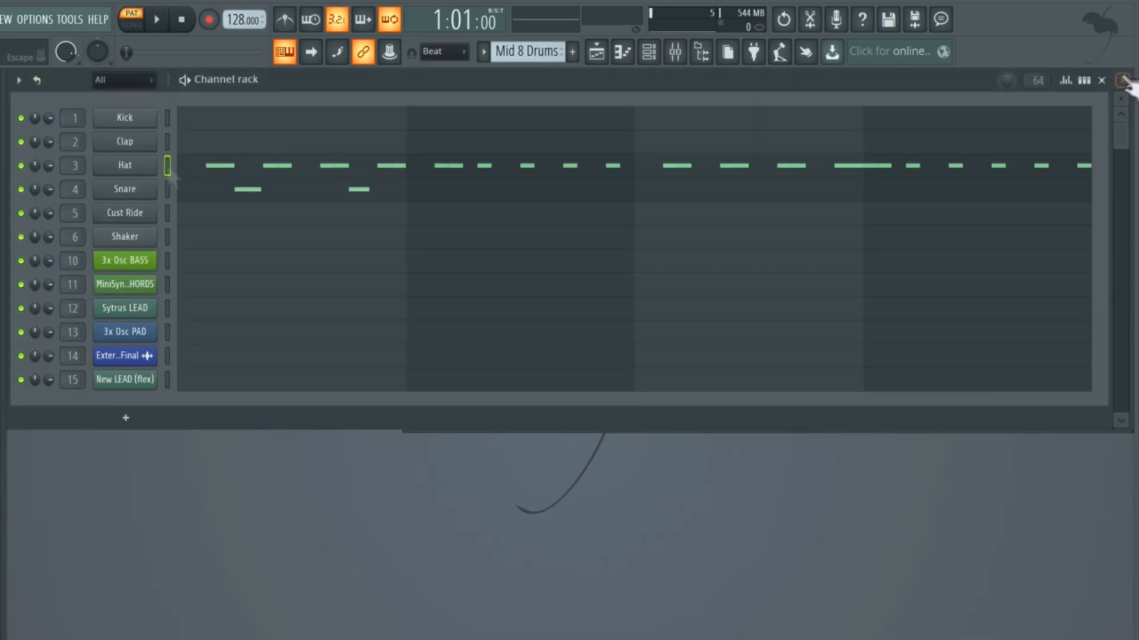
click(277, 196)
key(ctrl+a)
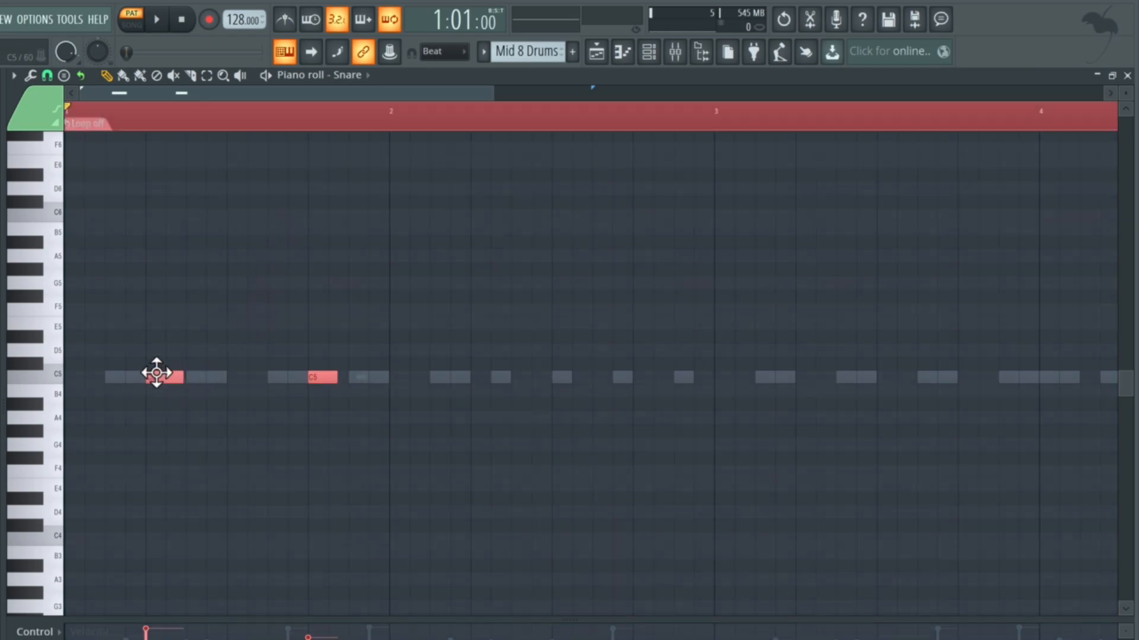
drag(156, 373, 483, 382)
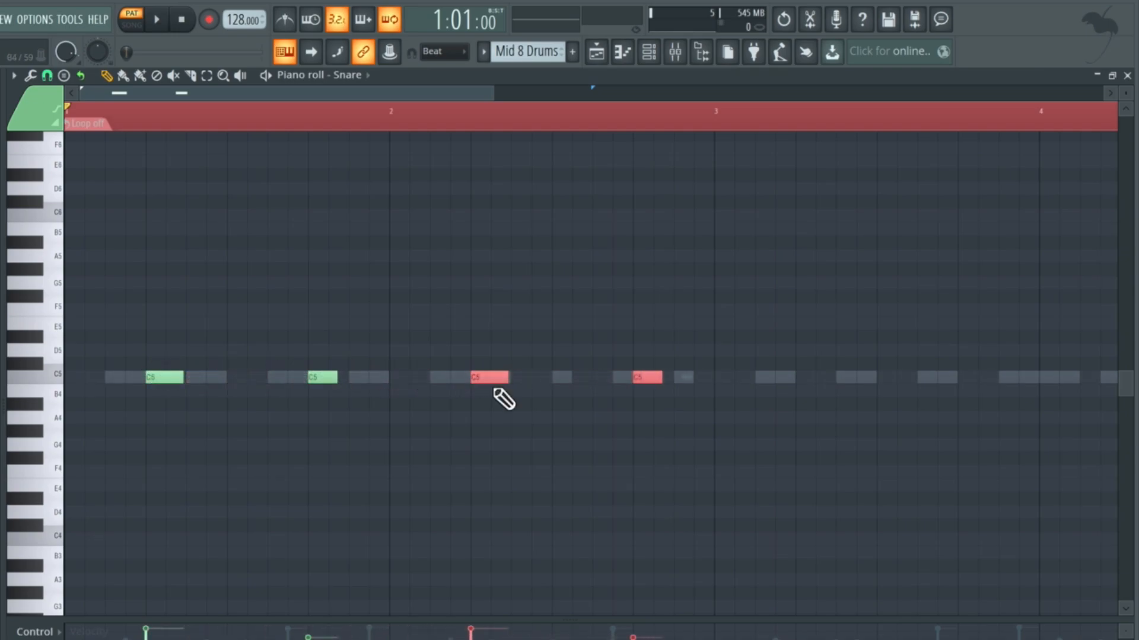
key(ctrl+a)
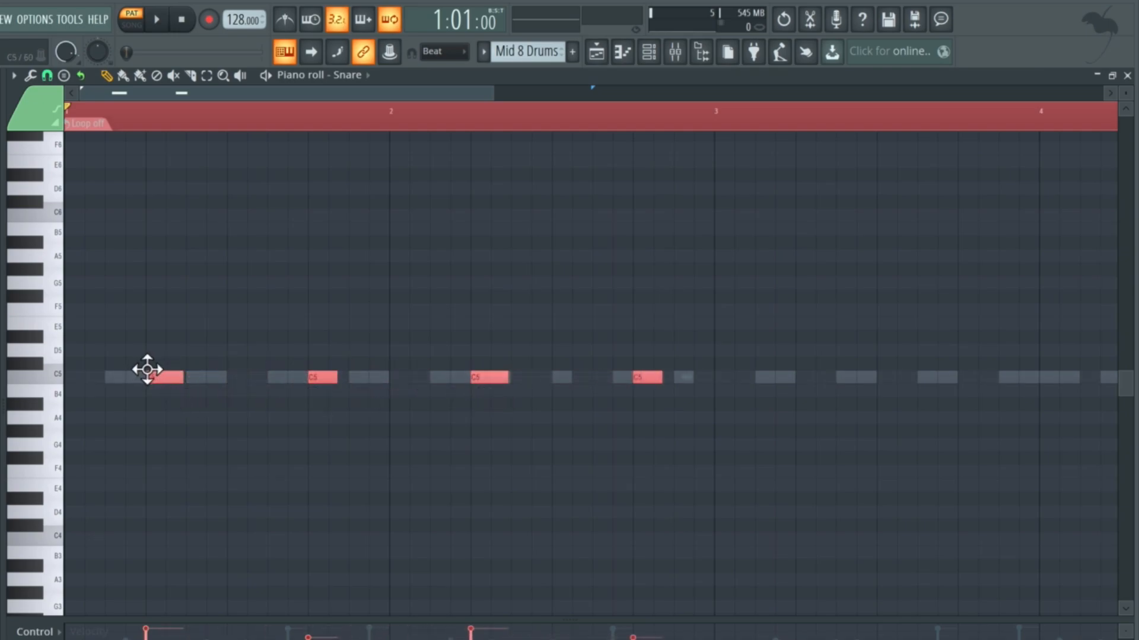
mouse_move(148, 370)
mouse_down()
mouse_move(544, 366)
mouse_move(758, 380)
mouse_up()
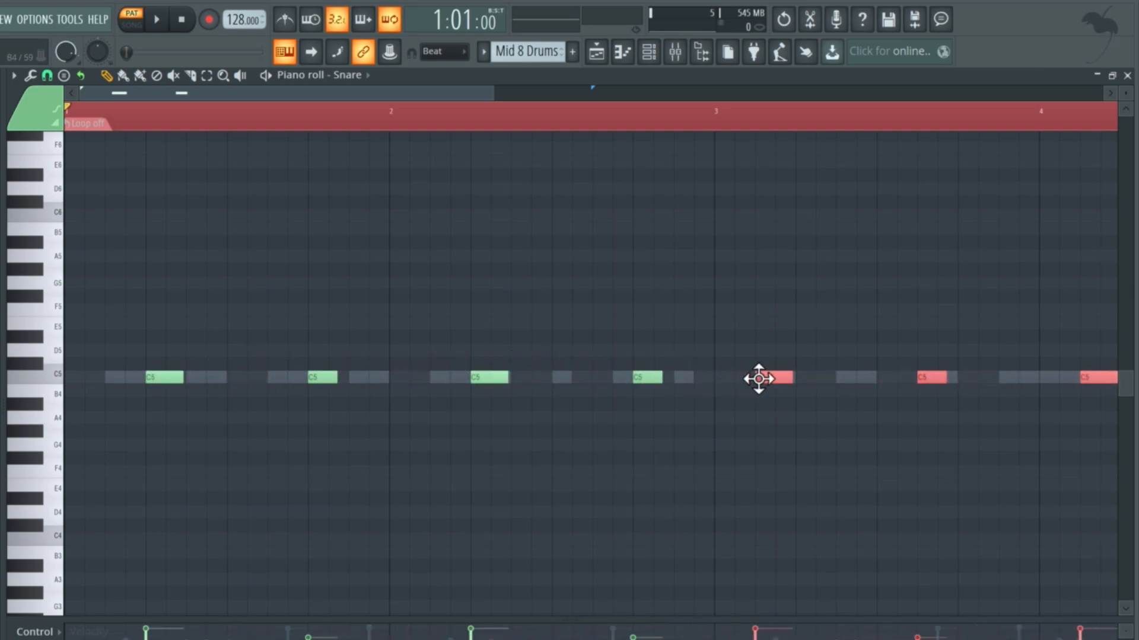
click(1127, 76)
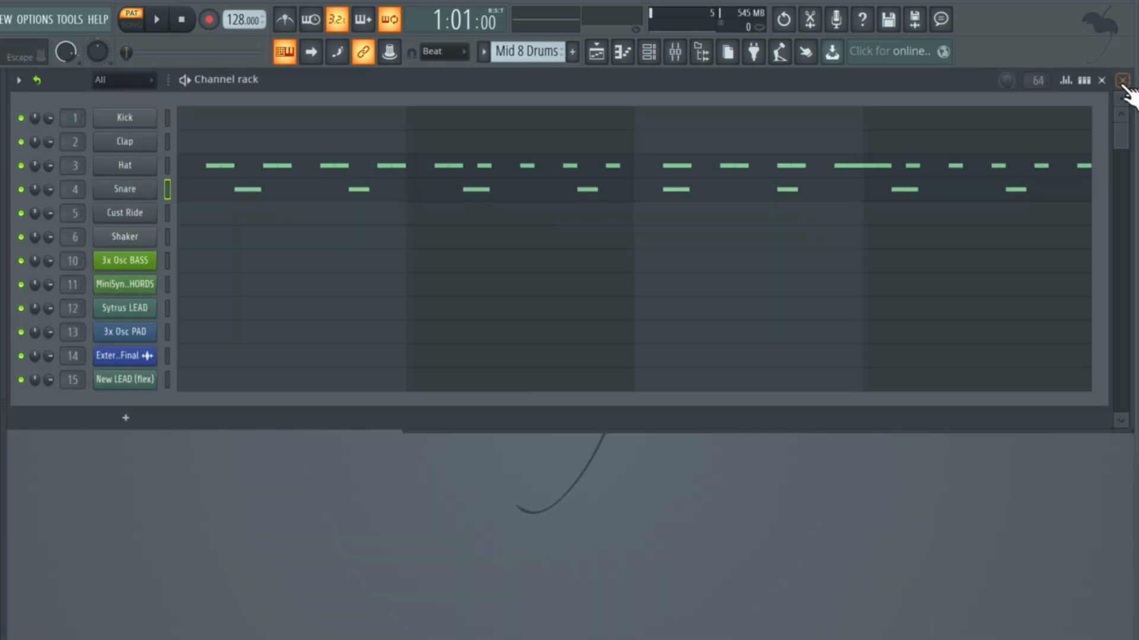
Show the Snare and Hat velocities in the Channel rack's graph editor, lower the loudest Hat notes across the four bars, and hide the graph
click(1066, 80)
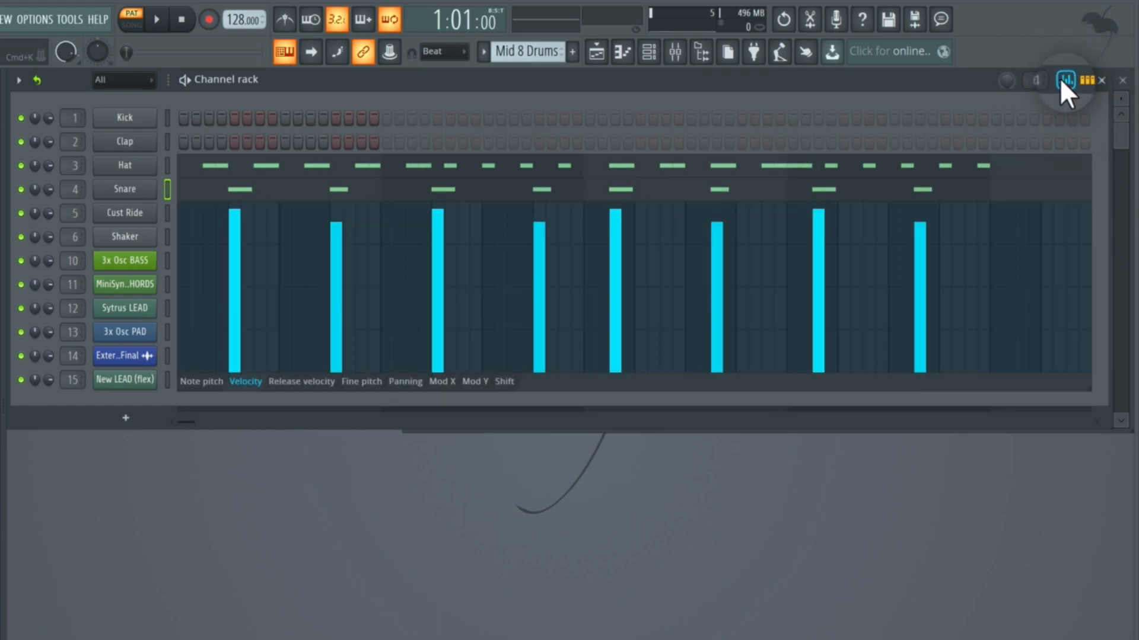
click(167, 166)
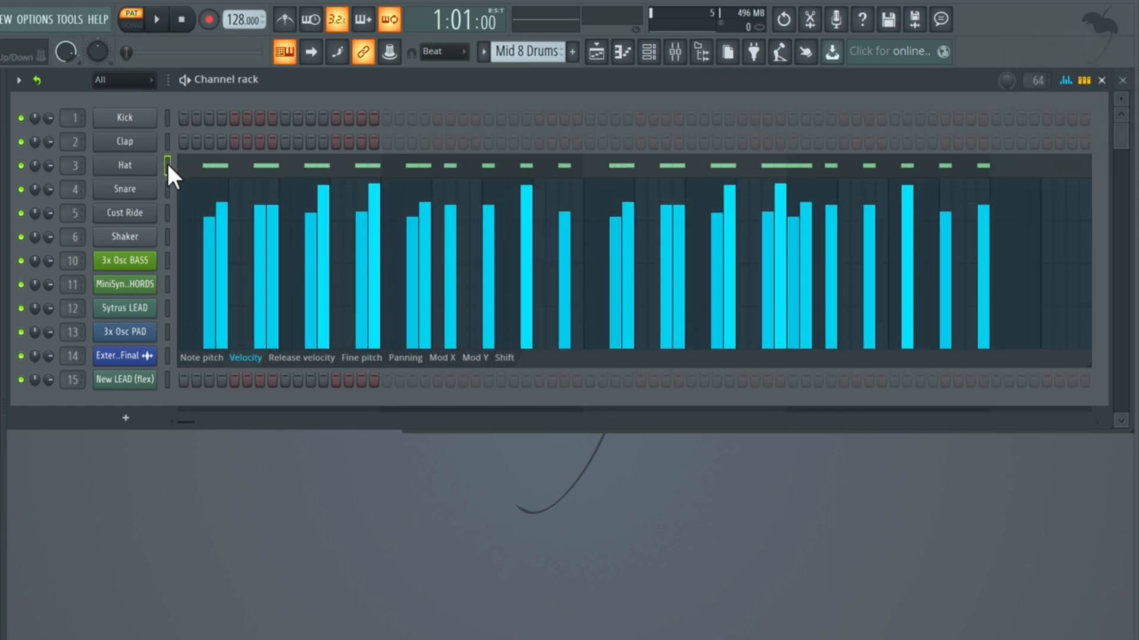
click(167, 189)
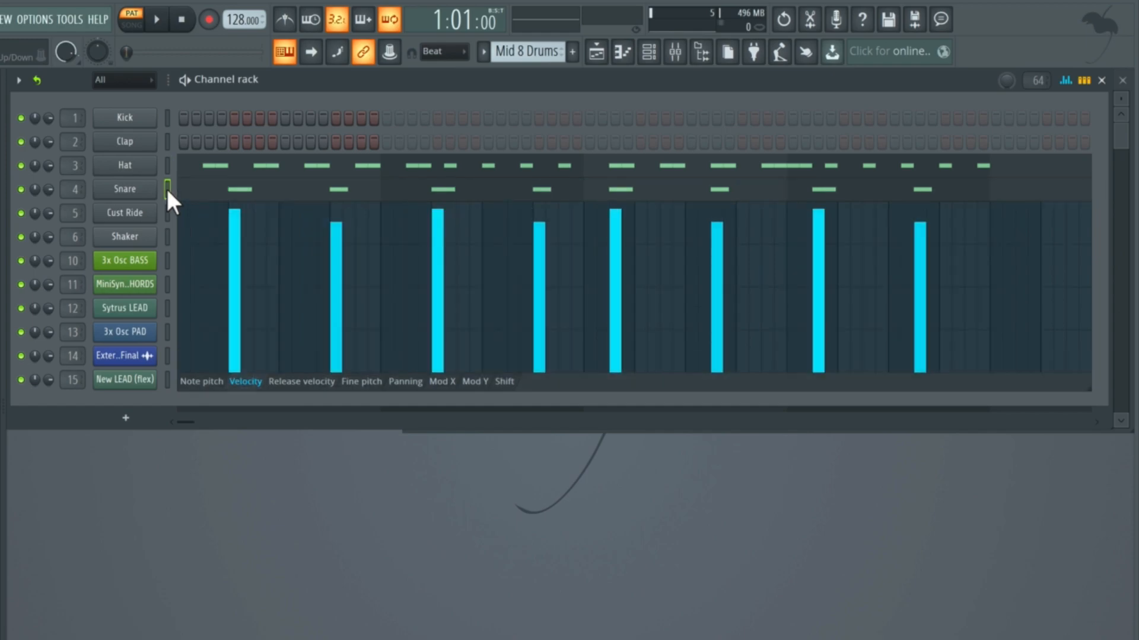
click(167, 166)
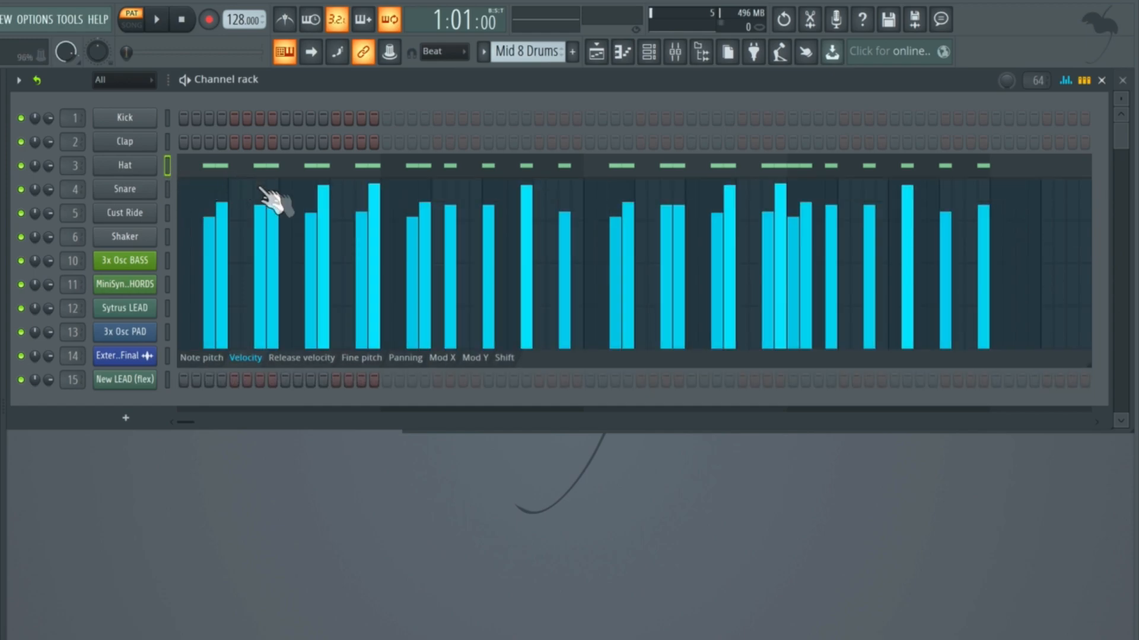
drag(331, 194, 325, 196)
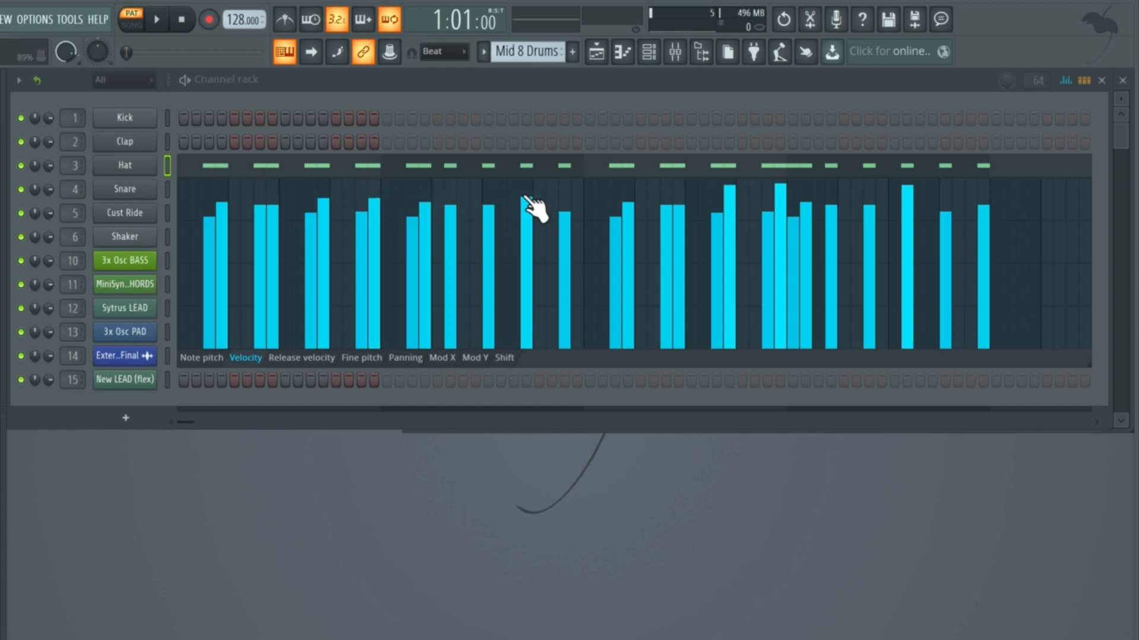
click(730, 200)
click(793, 216)
click(908, 193)
click(1065, 81)
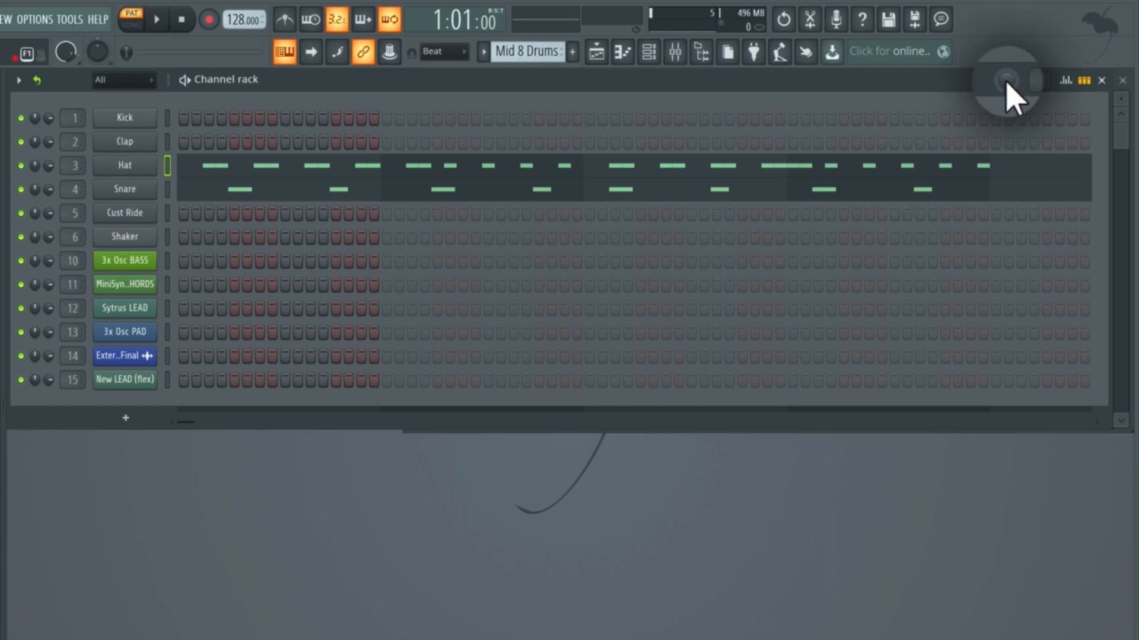
Play the Mid 8 Drums pattern with no swing, compare full and medium swing, and settle on a small swing amount
key(space)
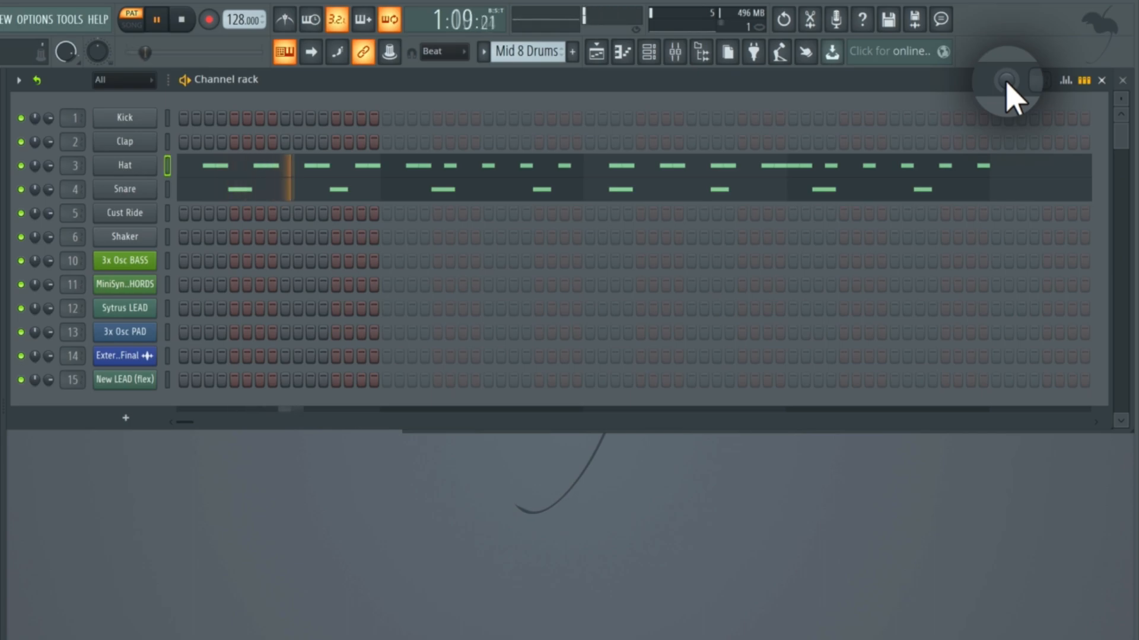
key(space)
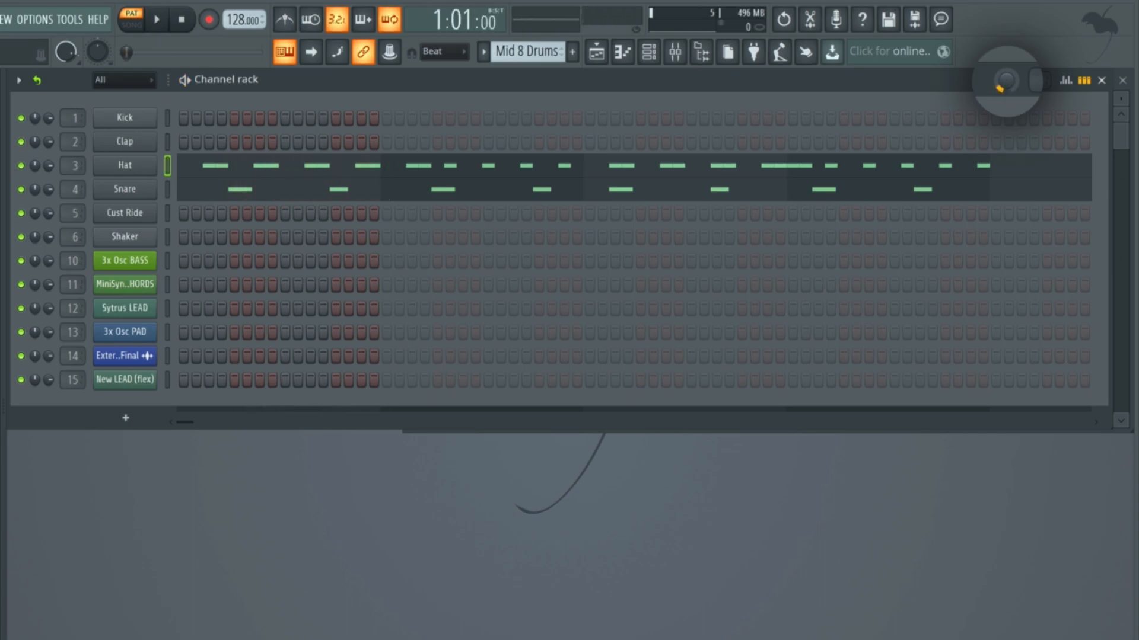
key(space)
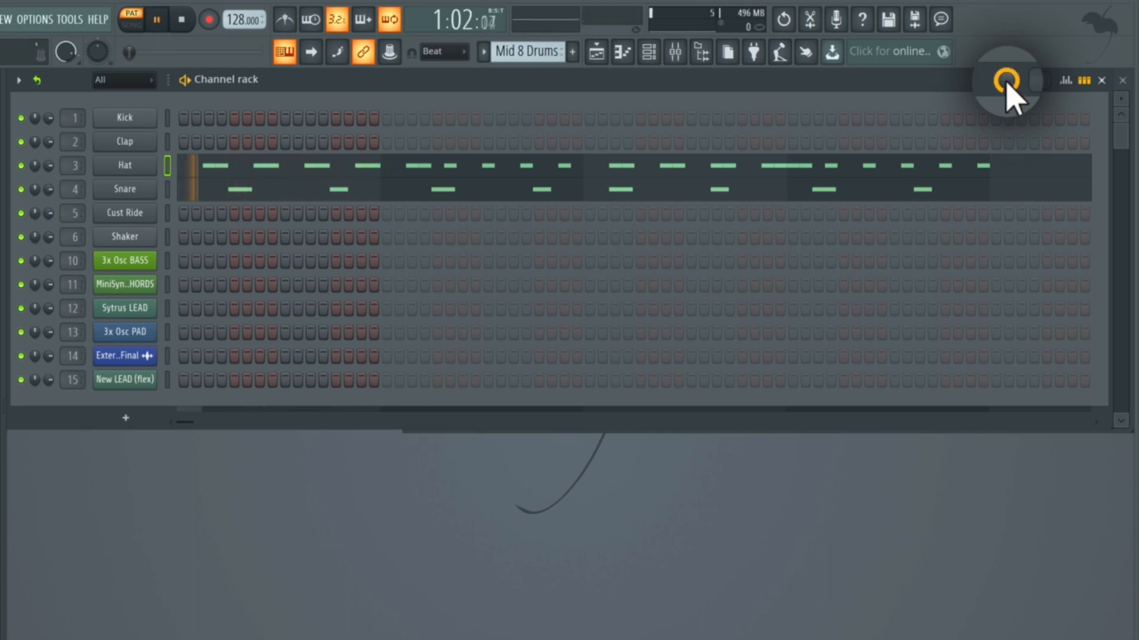
key(space)
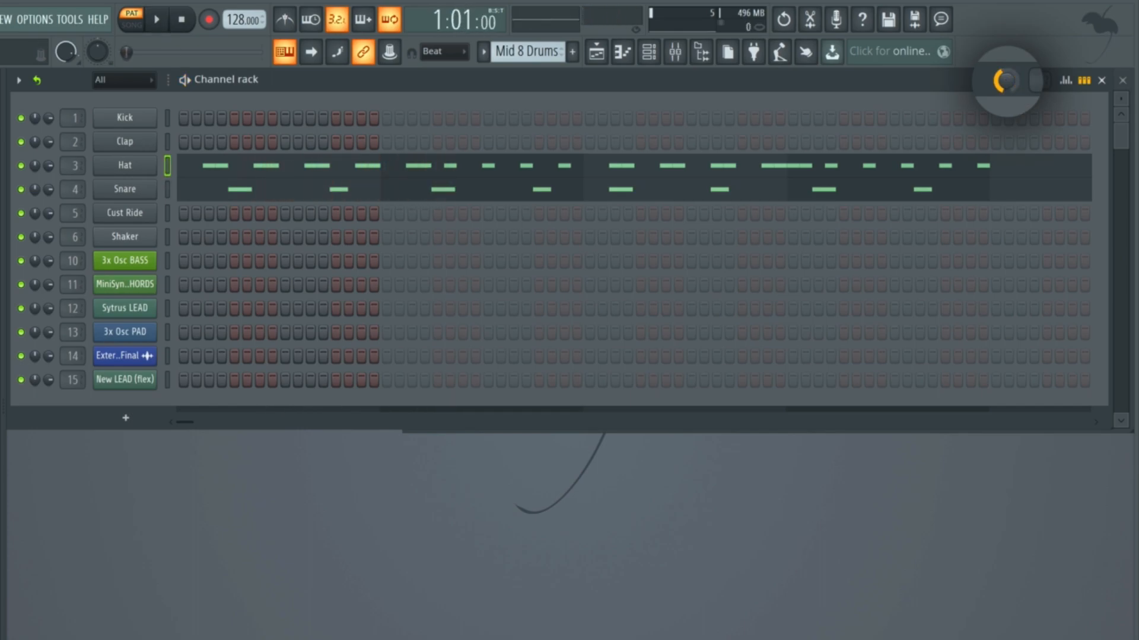
key(space)
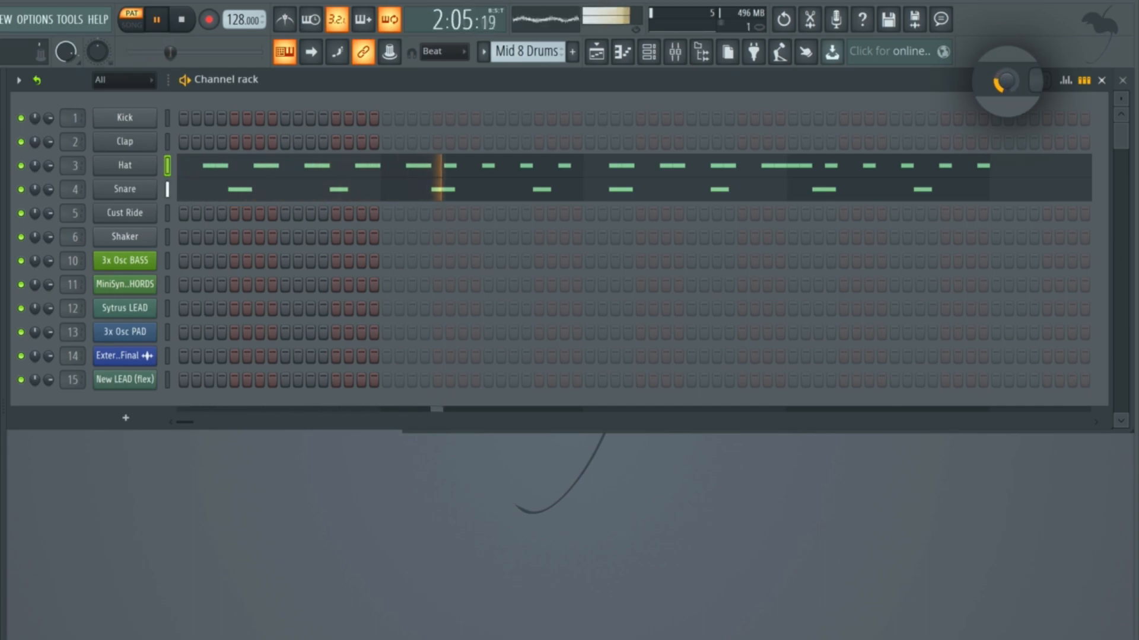
key(space)
key(space)
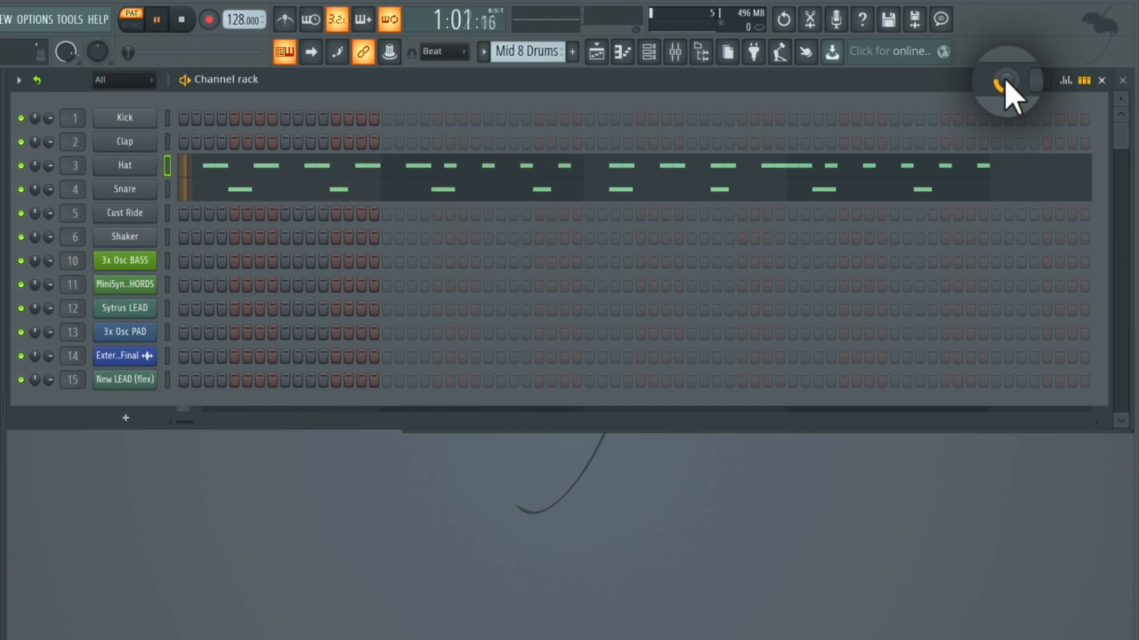
Shift the Snare notes of bars 3 and 4 two steps later and play the pattern back to check them
key(space)
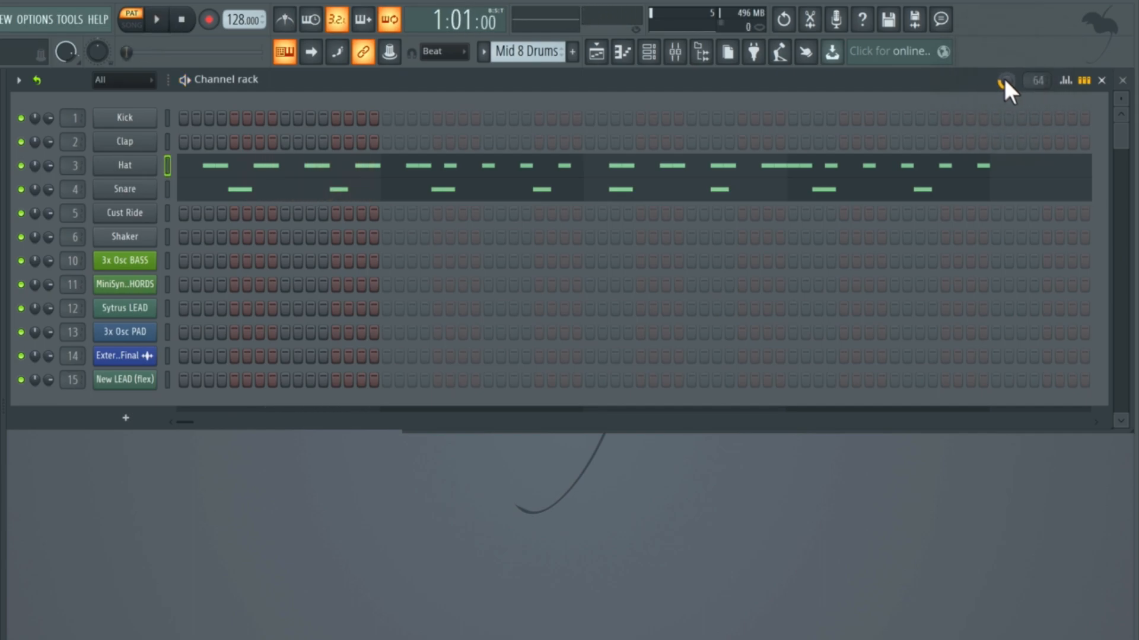
click(368, 199)
key(space)
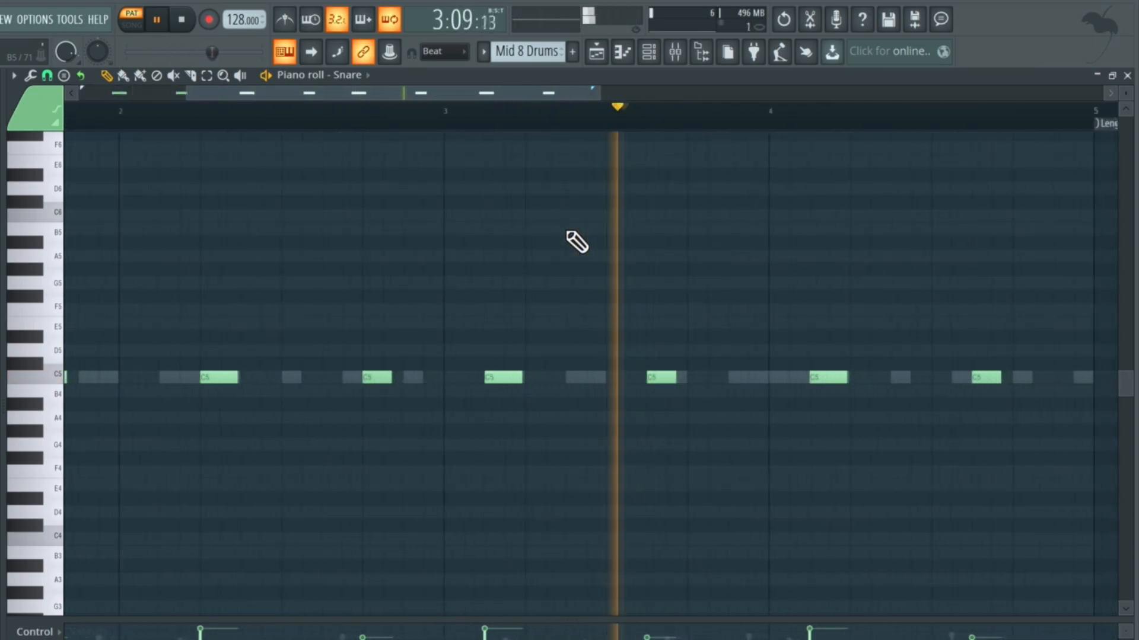
key(space)
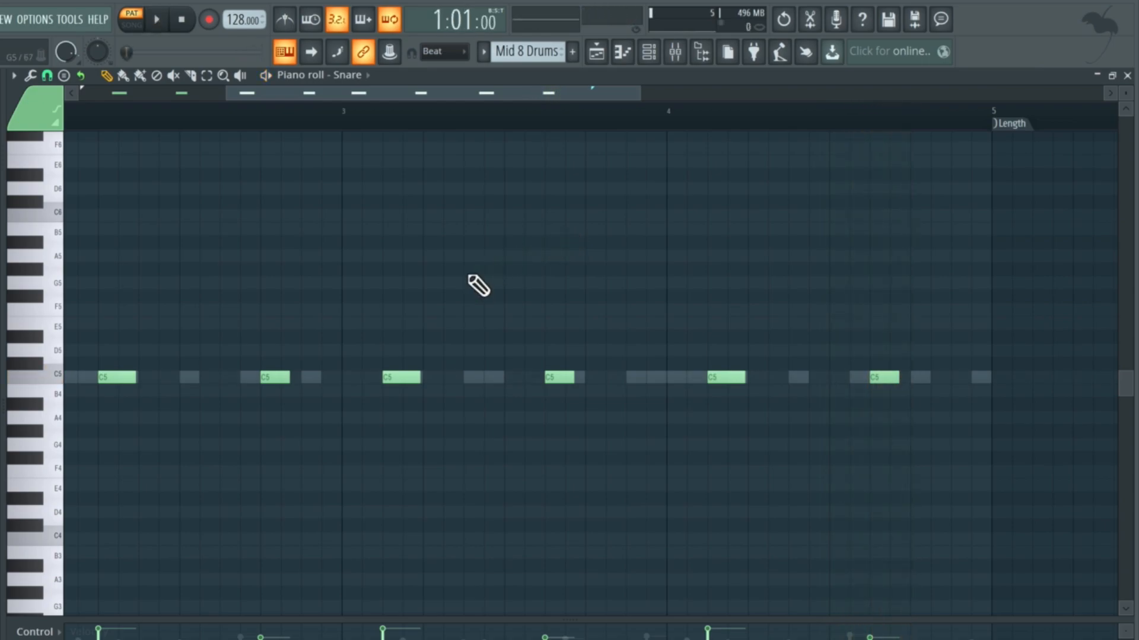
mouse_move(385, 304)
mouse_down()
mouse_move(981, 423)
mouse_move(970, 419)
mouse_up()
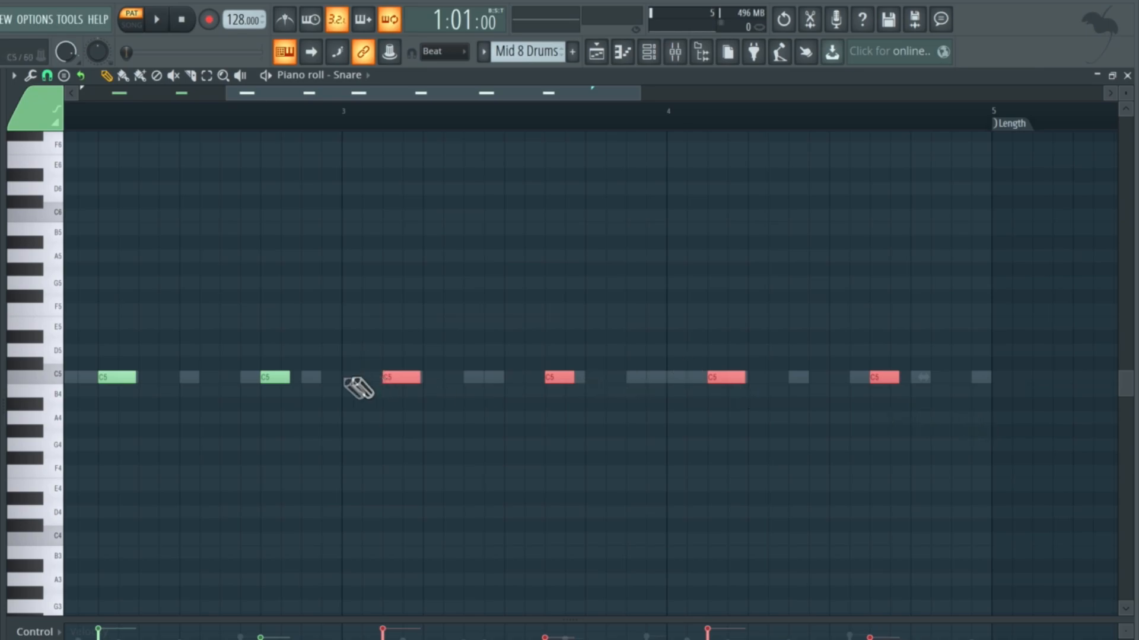
drag(388, 369, 423, 373)
key(space)
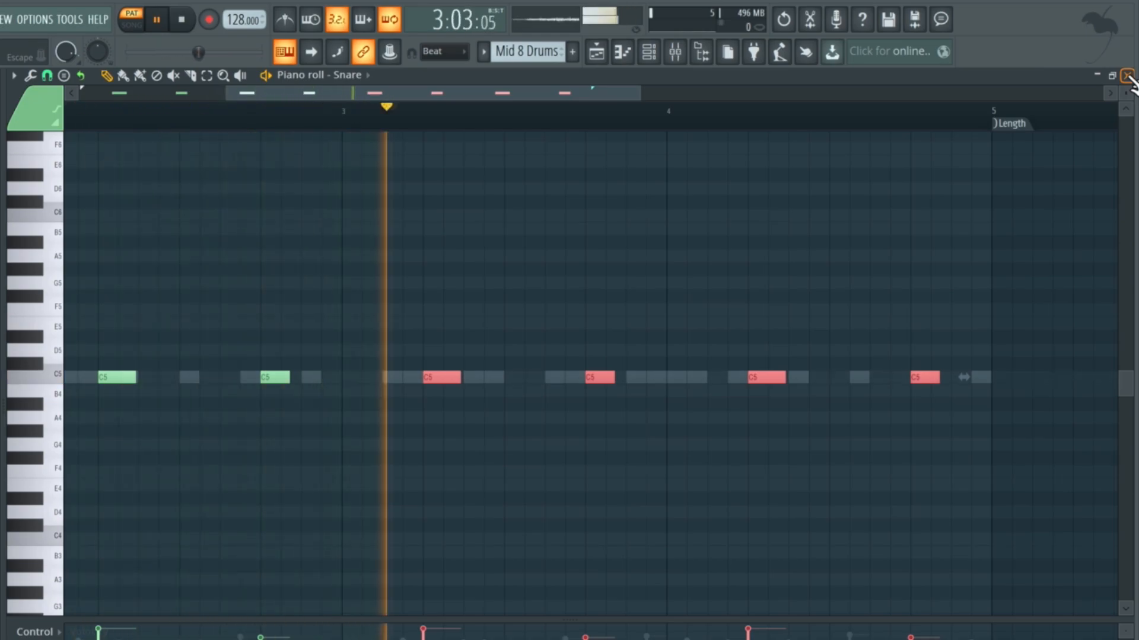
key(space)
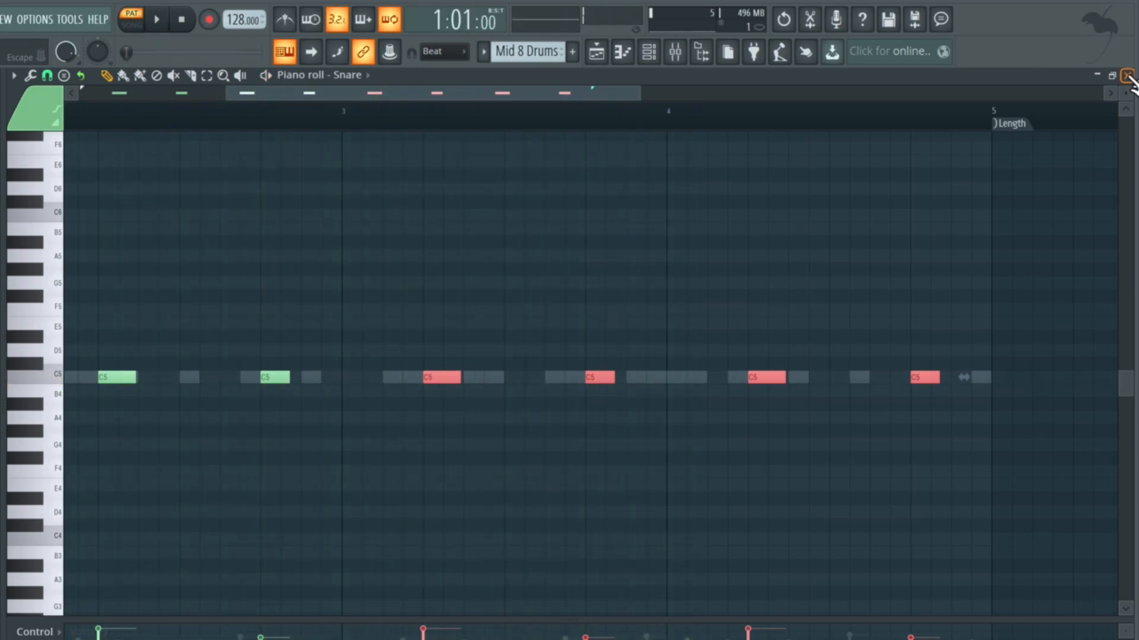
click(1128, 76)
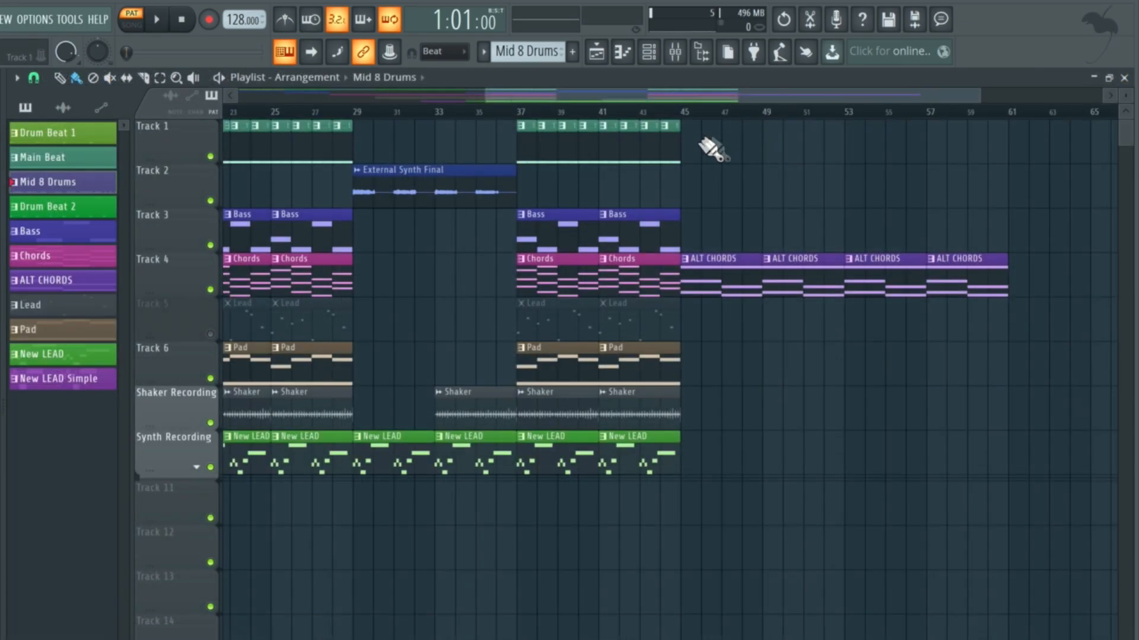
Place two Mid 8 Drums clips on Track 1 from bar 53 to bar 61 and play the song from bar 53
drag(860, 153, 948, 157)
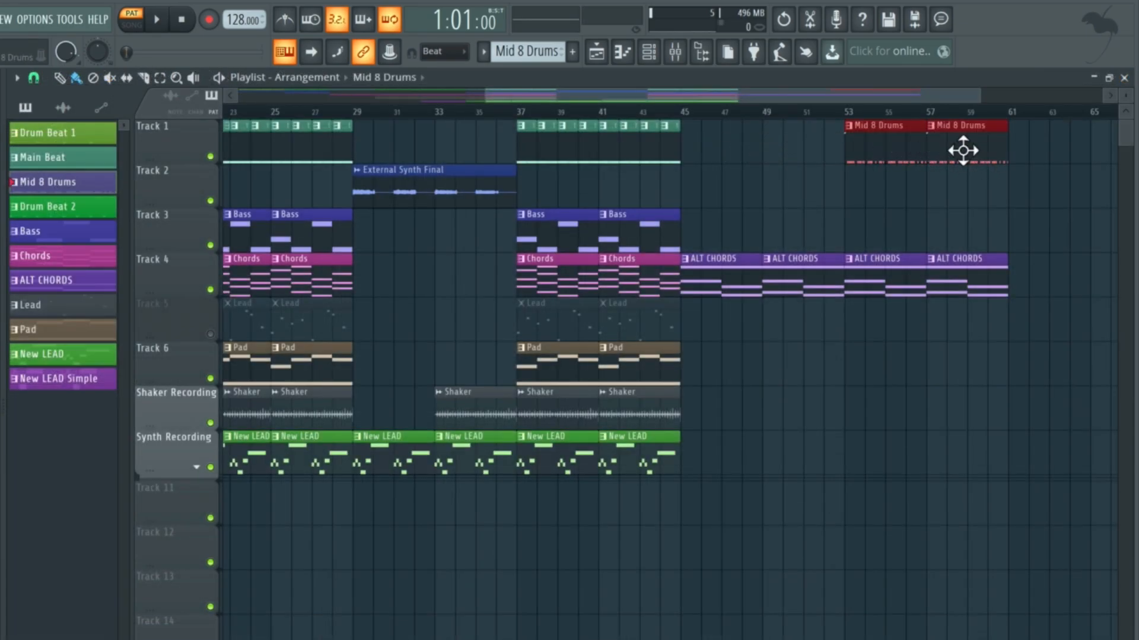
key(space)
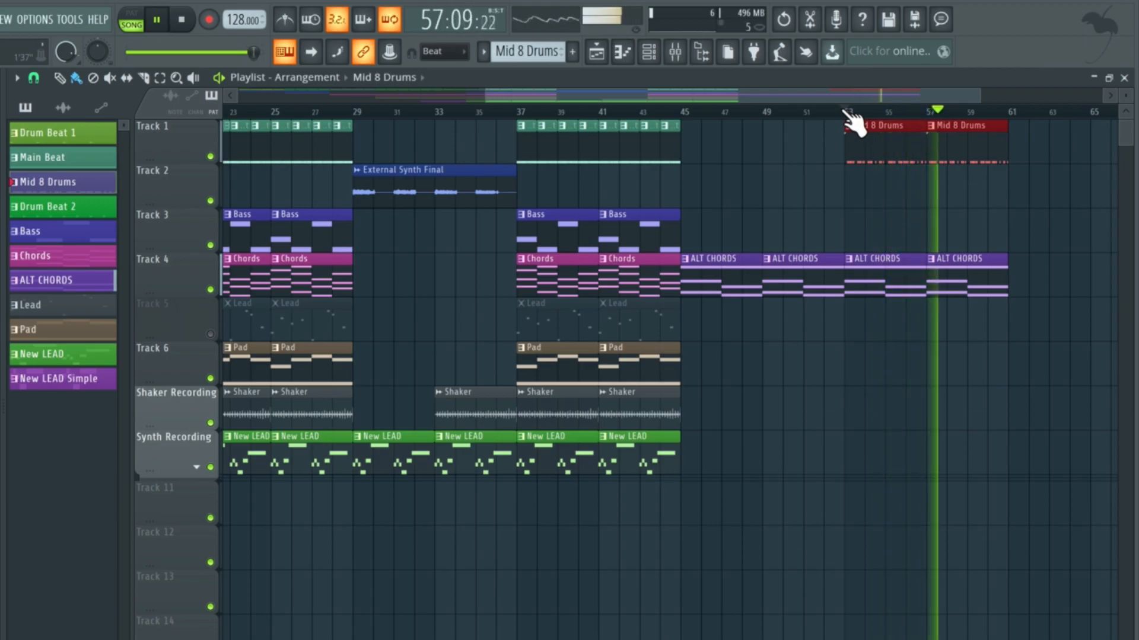
key(space)
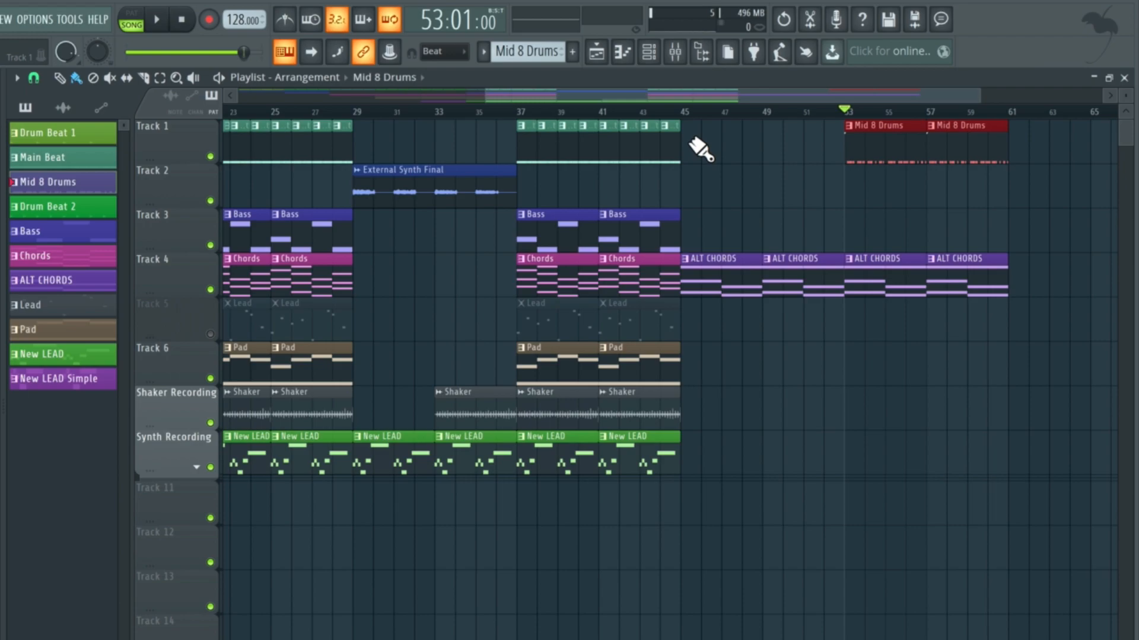
Clone the Mid 8 Drums pattern as a blue pattern named "Mid 8 Drums S" and place it on Track 1 at bar 45
right_click(94, 181)
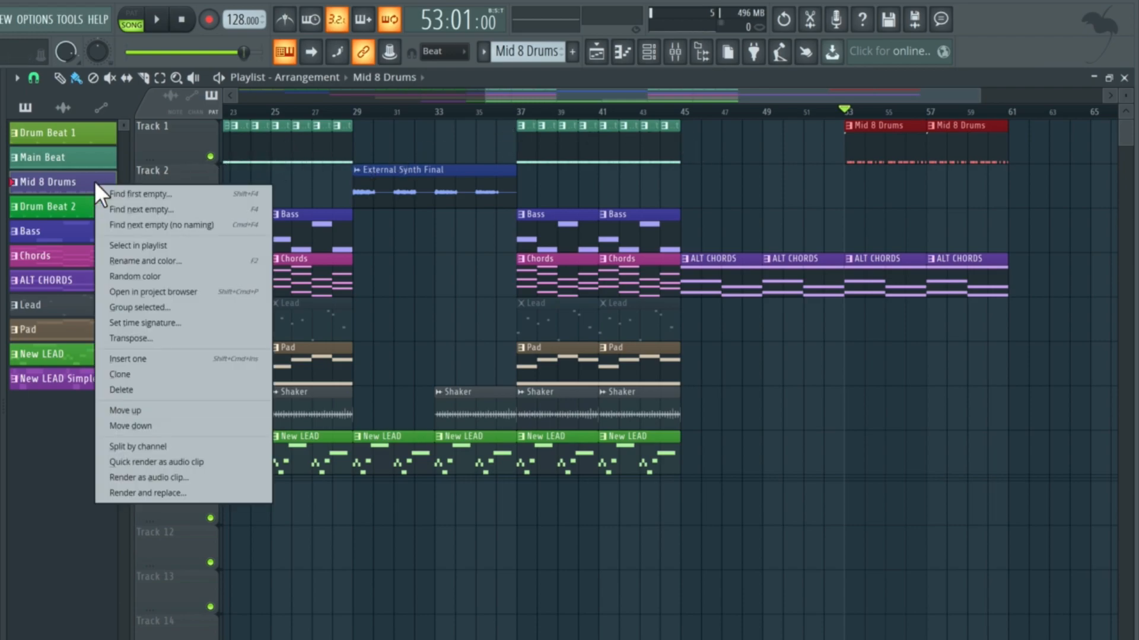
key(c)
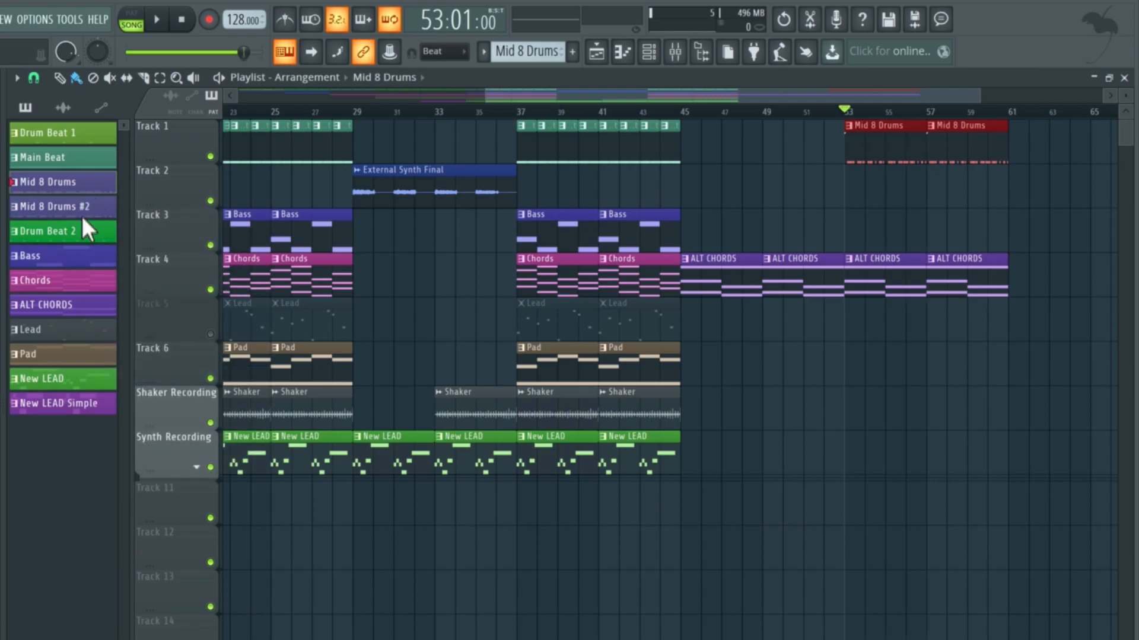
click(85, 205)
right_click(85, 205)
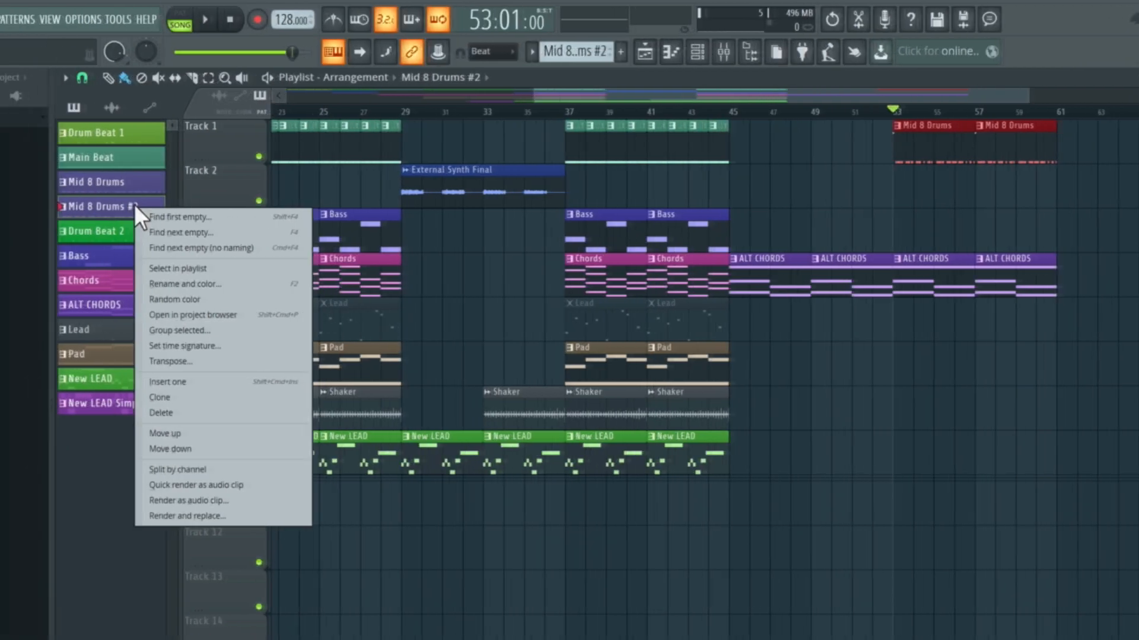
key(F2)
key(BackSpace)
key(BackSpace)
text(S)
click(182, 205)
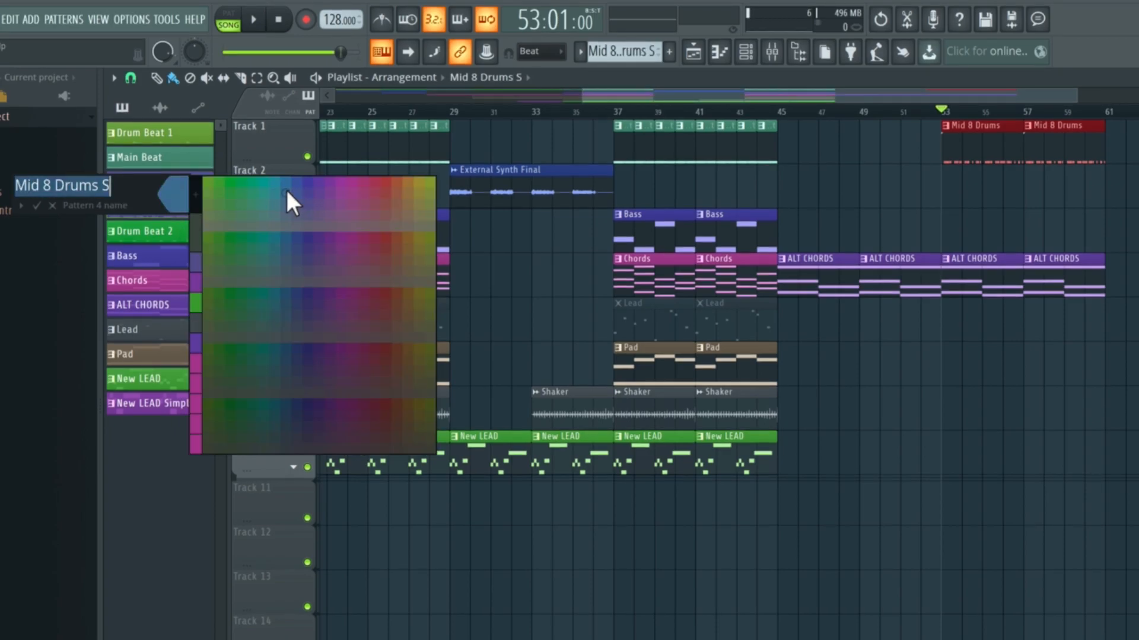
click(286, 188)
key(Return)
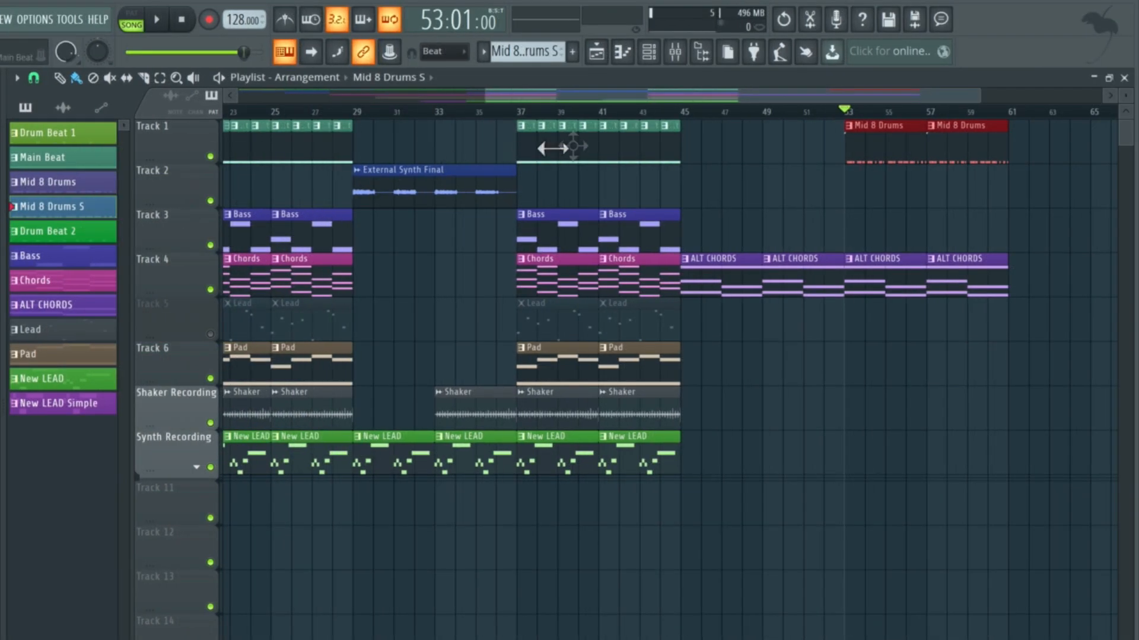
click(688, 140)
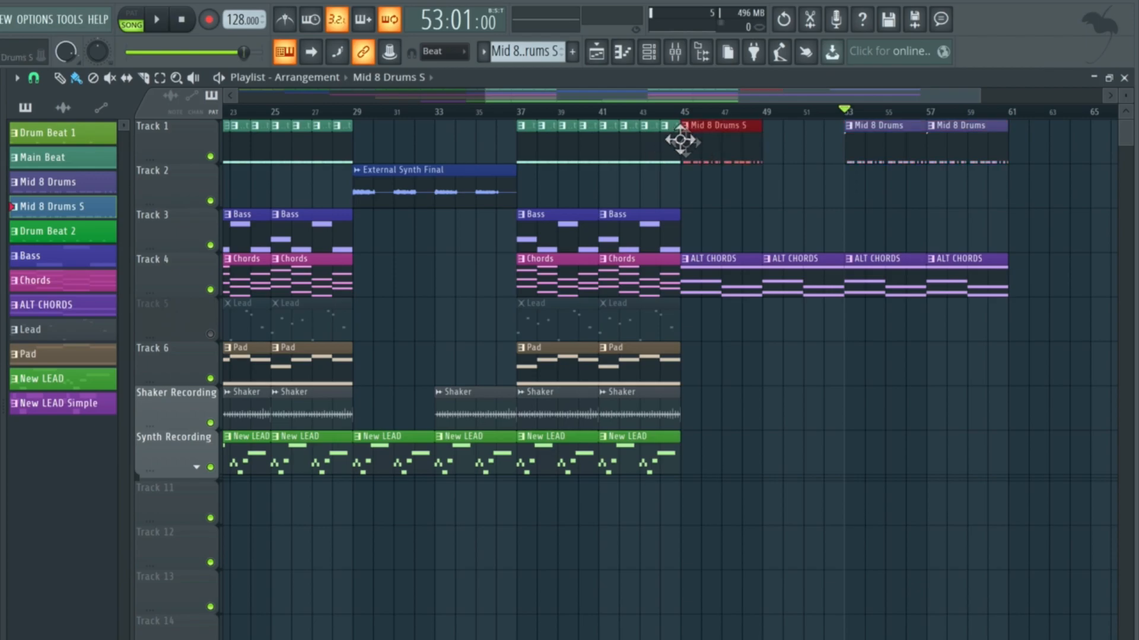
Delete all Snare notes from the Mid 8 Drums S pattern and narrow the Channel rack to 16 visible steps
click(657, 59)
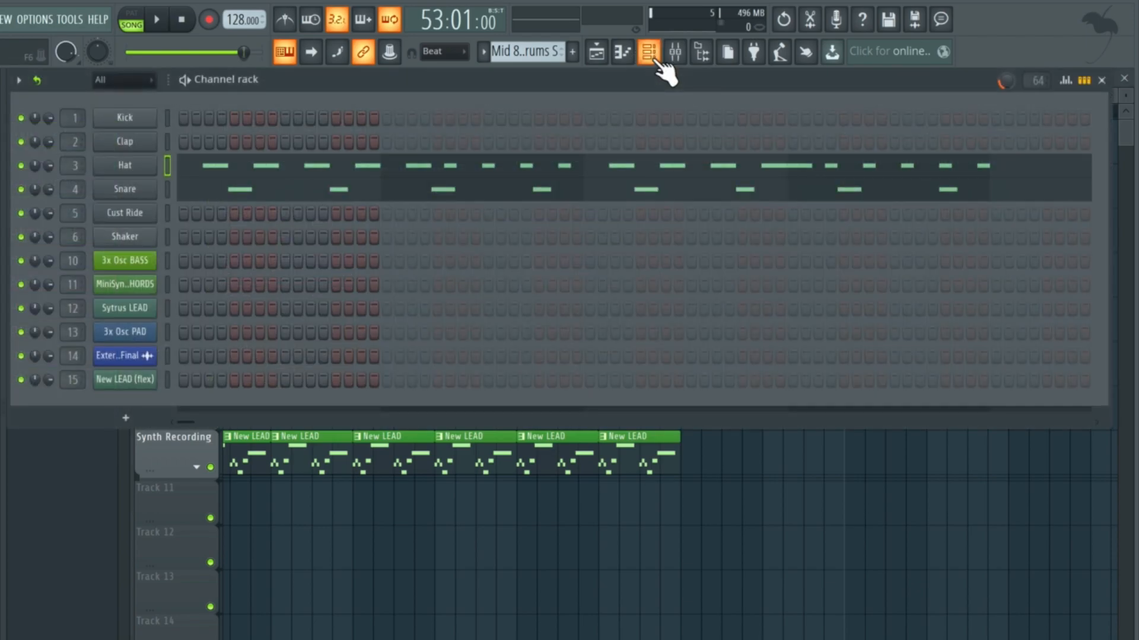
click(415, 179)
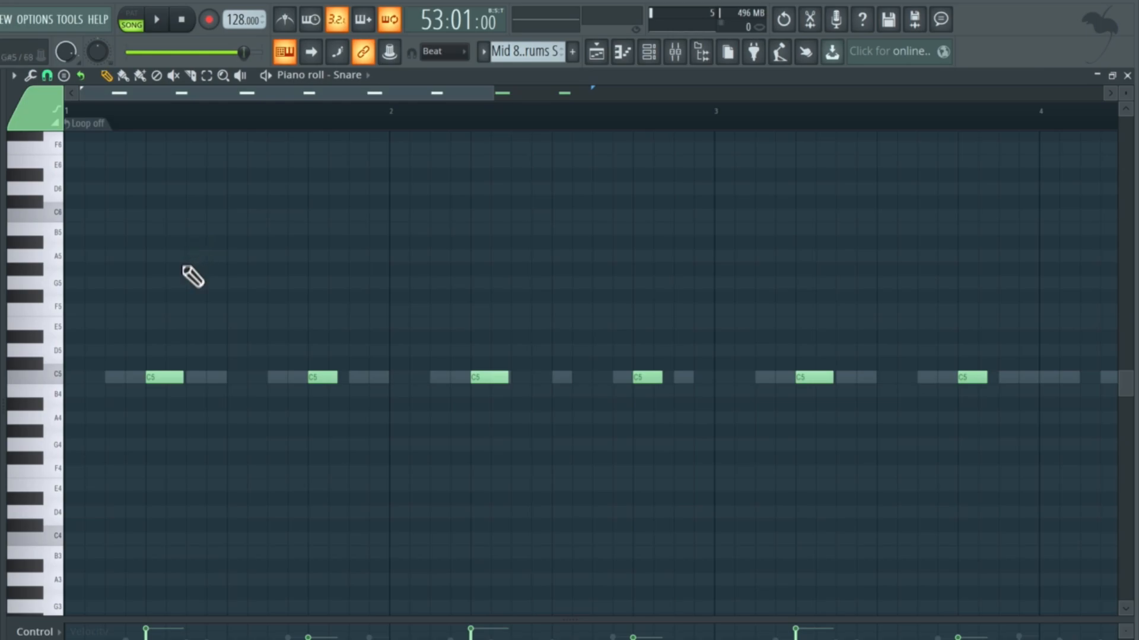
right_click(169, 377)
right_click(322, 379)
right_click(489, 379)
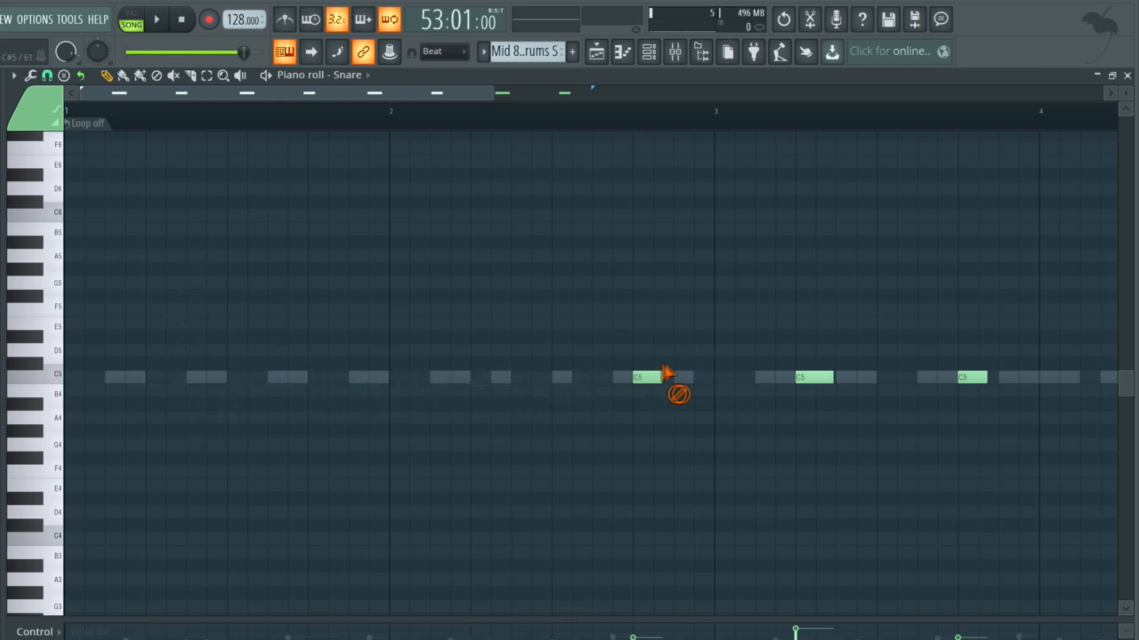
right_click(815, 377)
right_click(972, 377)
scroll(984, 380, right, 3)
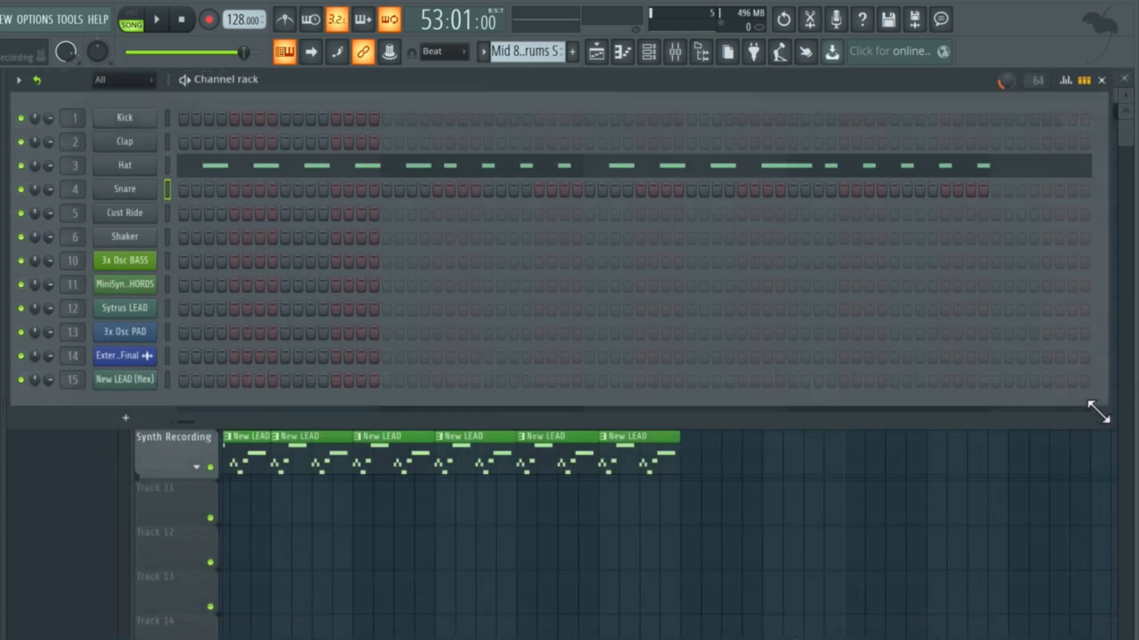
drag(1100, 413, 403, 425)
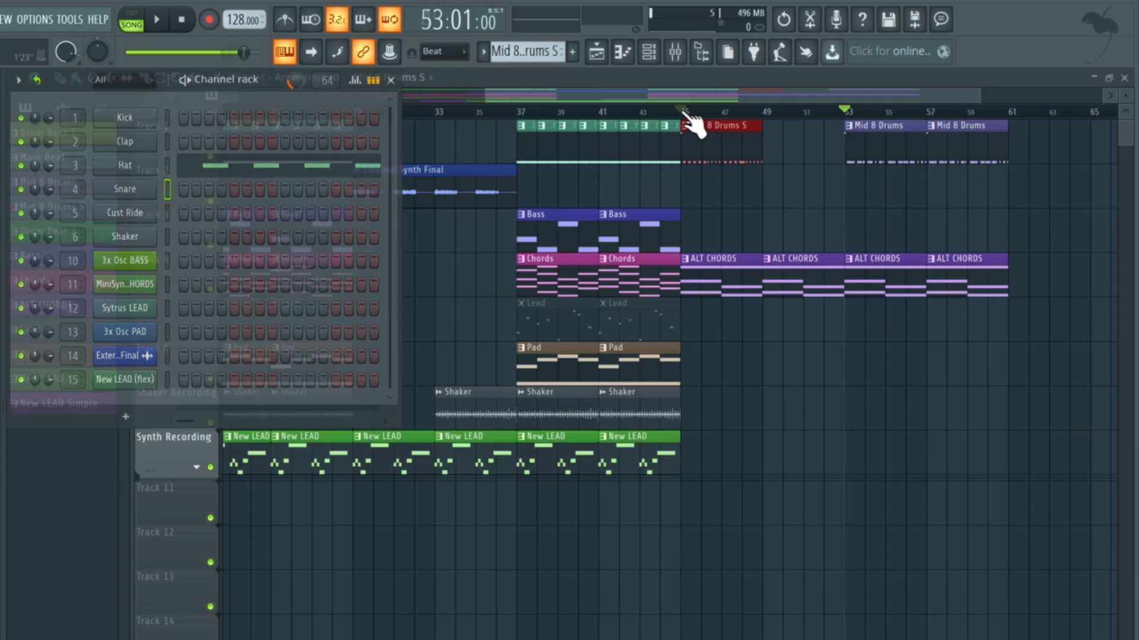
Play the song from bar 45 and add a second Mid 8 Drums S clip on Track 1 at bar 49
click(685, 113)
key(space)
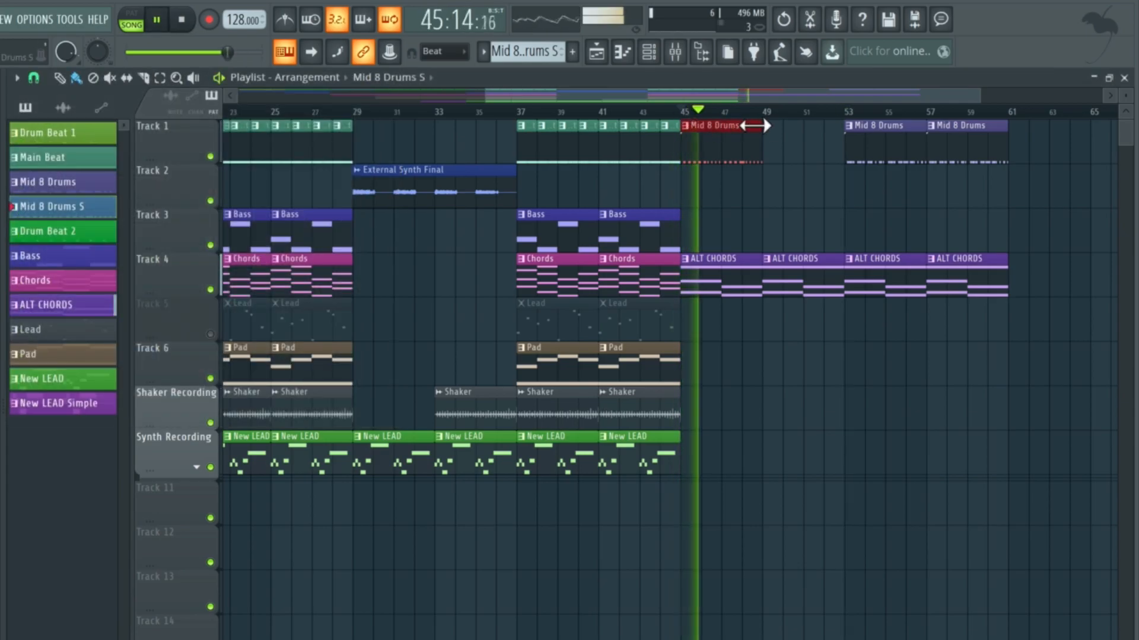
click(777, 141)
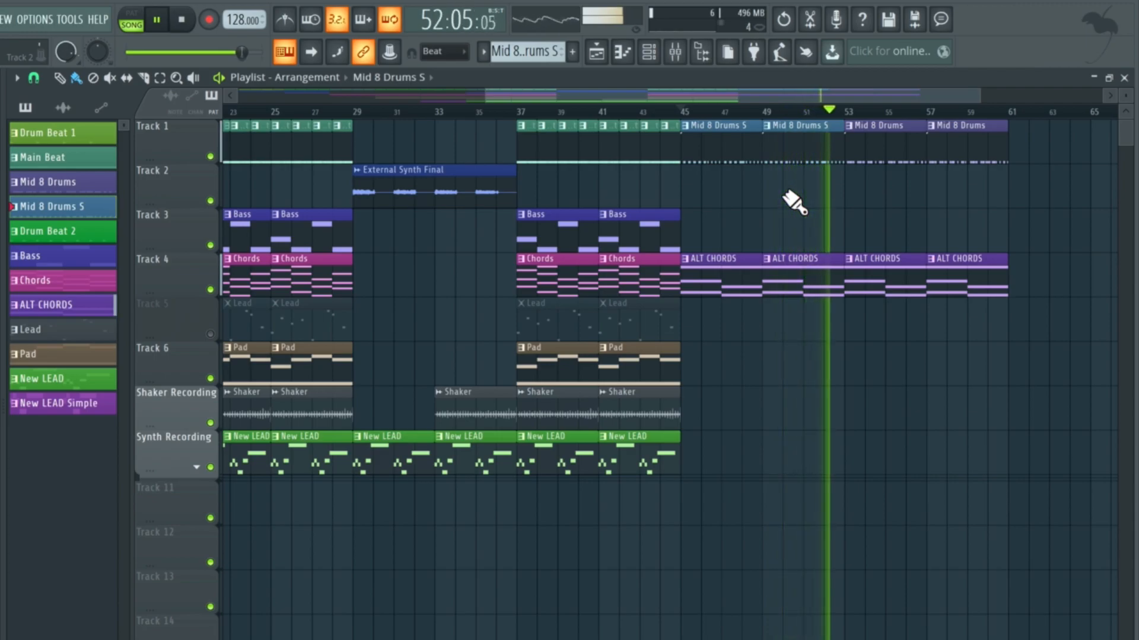
key(space)
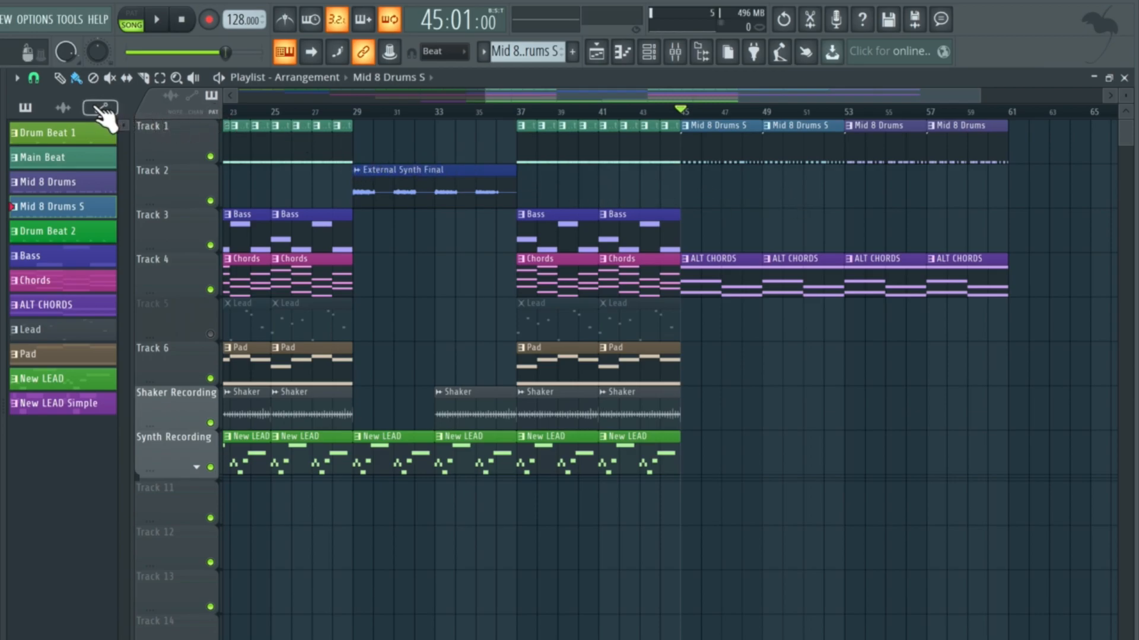
Place two Shaker audio clips on the Shaker Recording track from bar 53 to bar 61
click(70, 109)
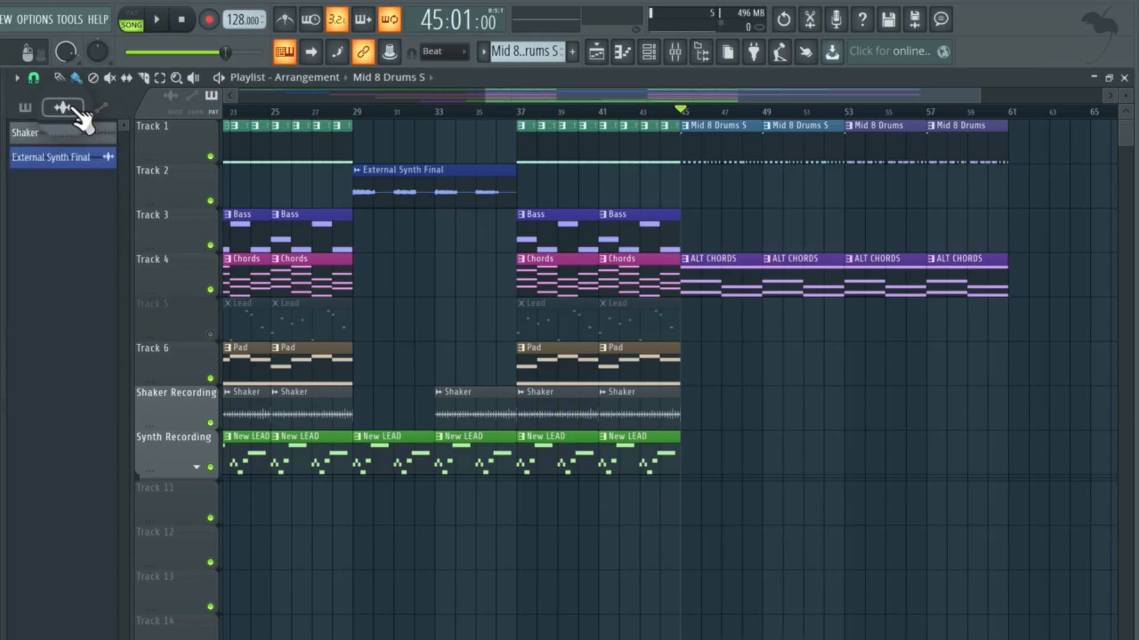
click(63, 130)
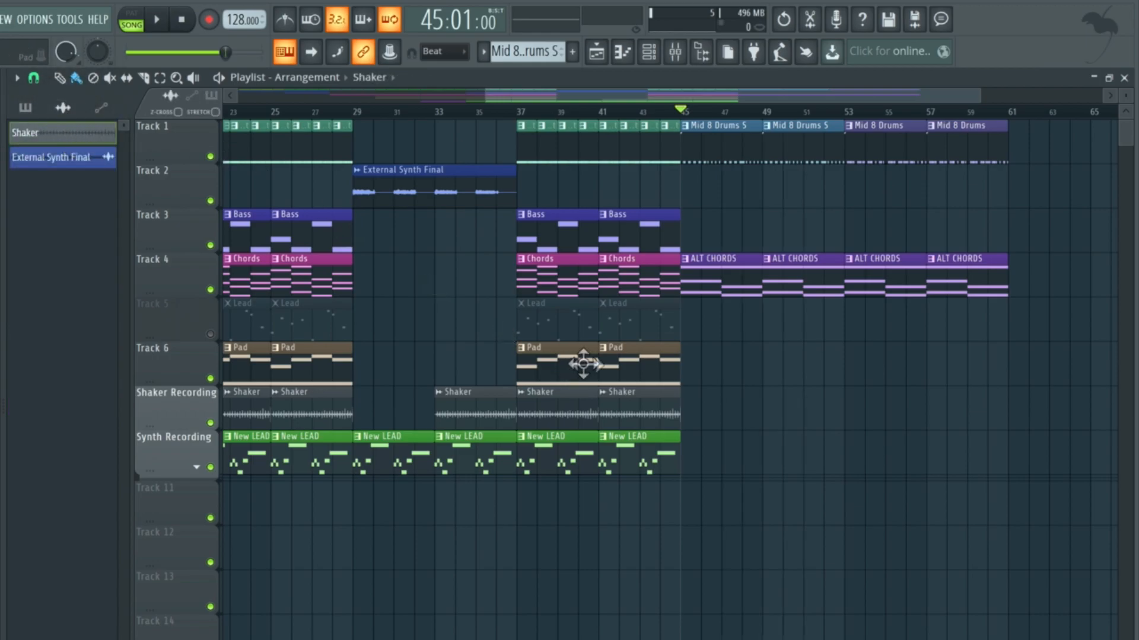
drag(858, 419, 962, 426)
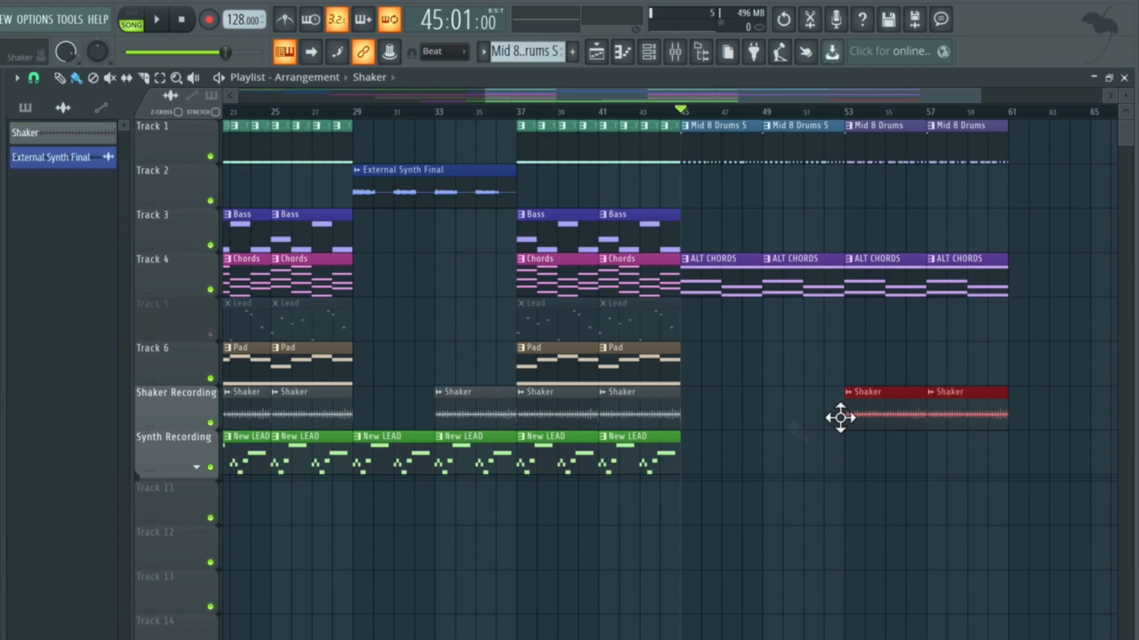